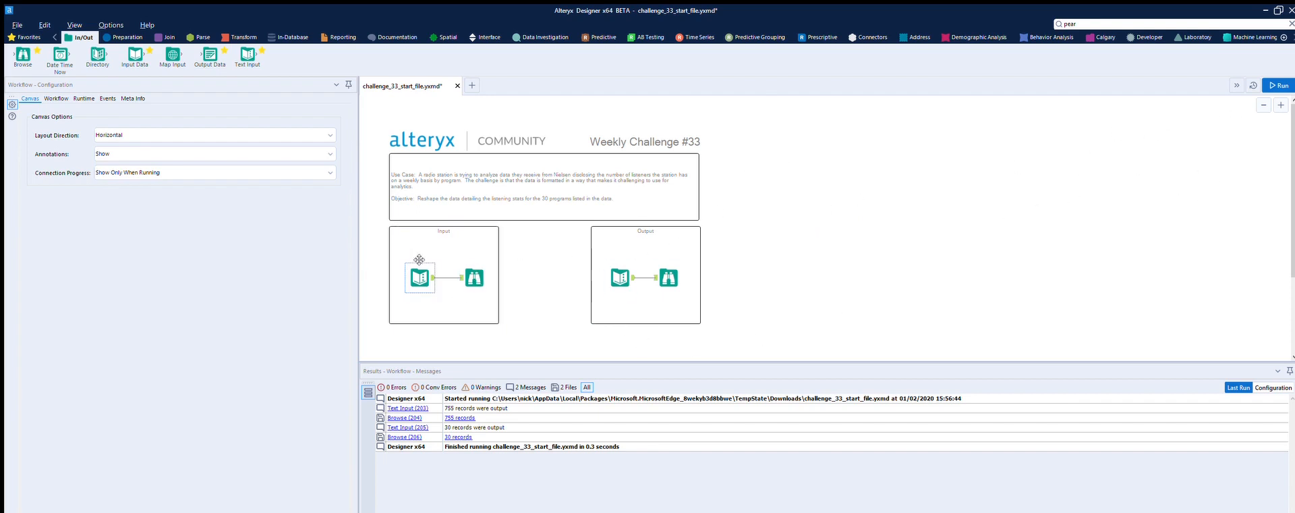
Inspect the input data's opening records, including the program list with Code, Name, Date and Schedule Time.
left_click(480, 263)
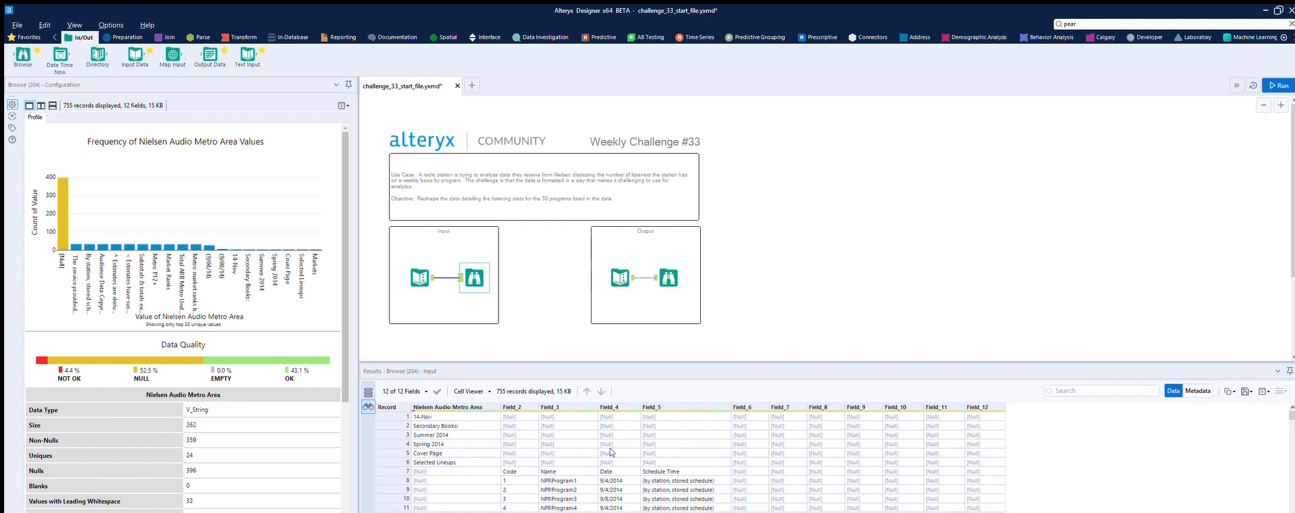
scroll(591, 441, "down", 2)
scroll(591, 441, "up", 2)
scroll(469, 435, "down", 1)
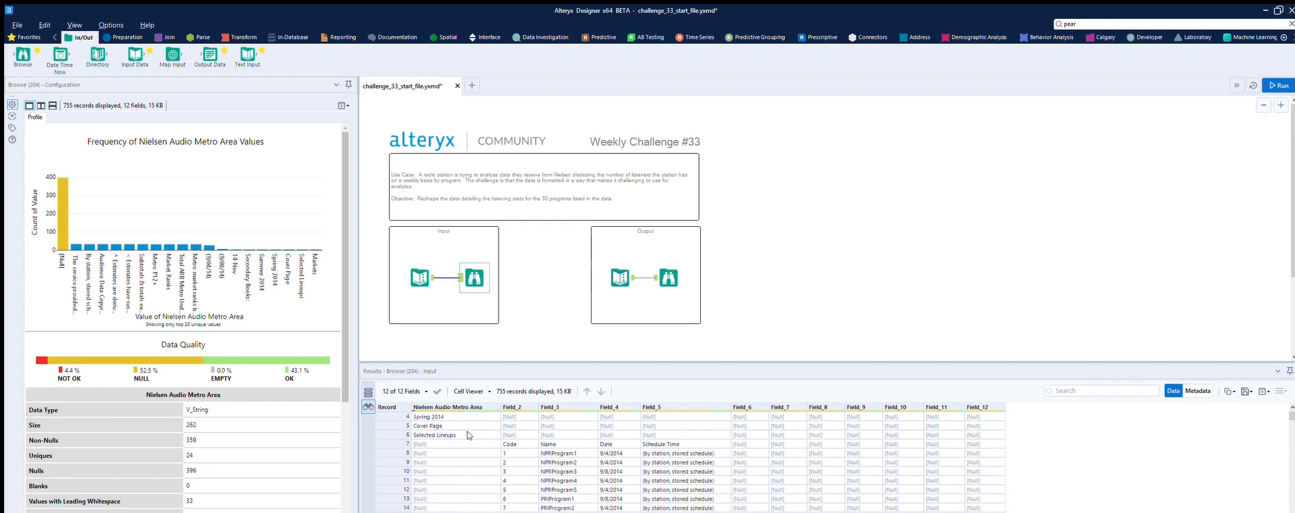
scroll(469, 435, "down", 1)
left_click_drag(509, 416, 687, 510)
scroll(688, 491, "down", 3)
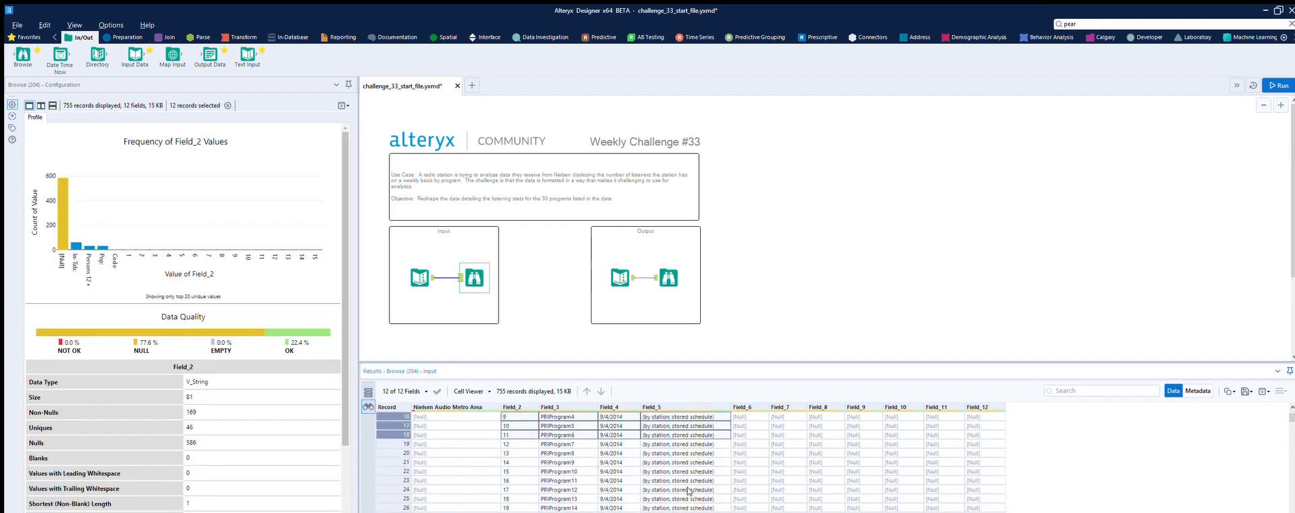
scroll(688, 491, "down", 4)
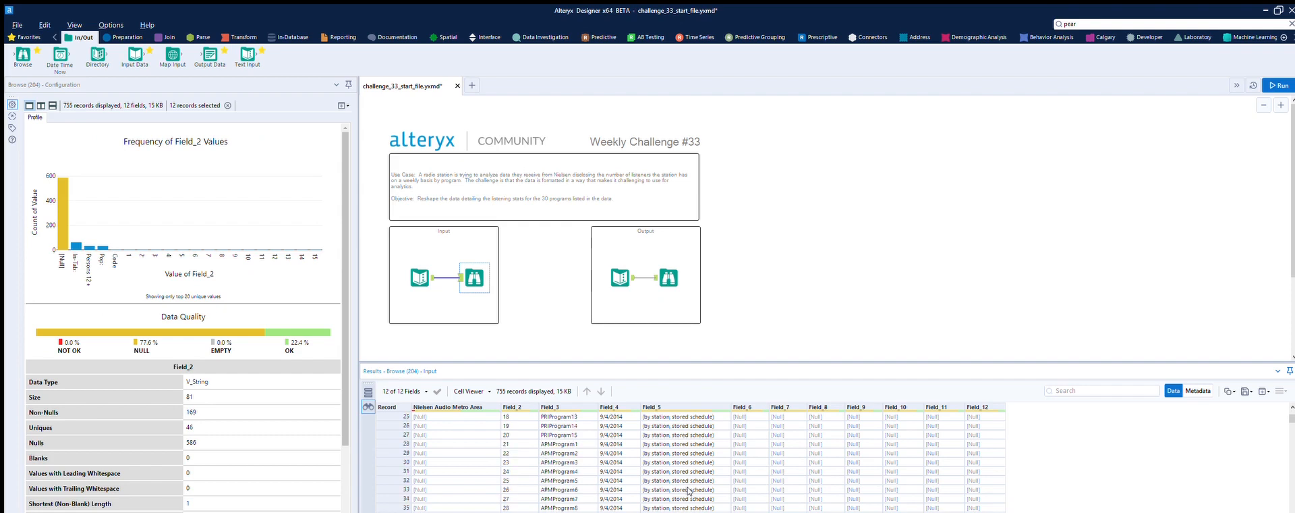
Review the expected output's records from first to last, checking its columns and target layout.
left_click(669, 273)
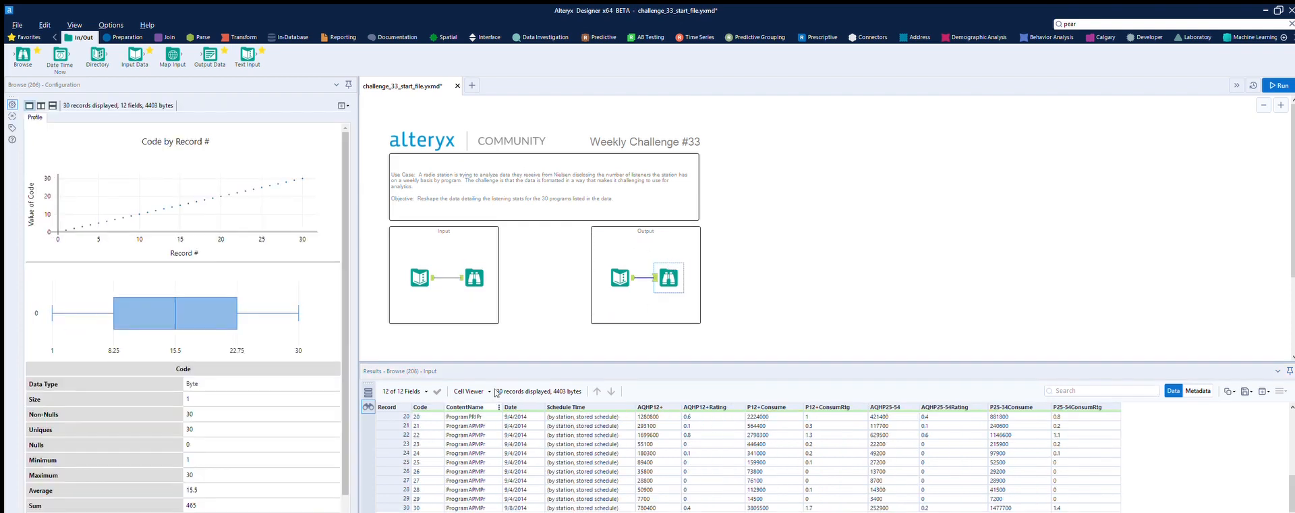
scroll(573, 425, "up", 6)
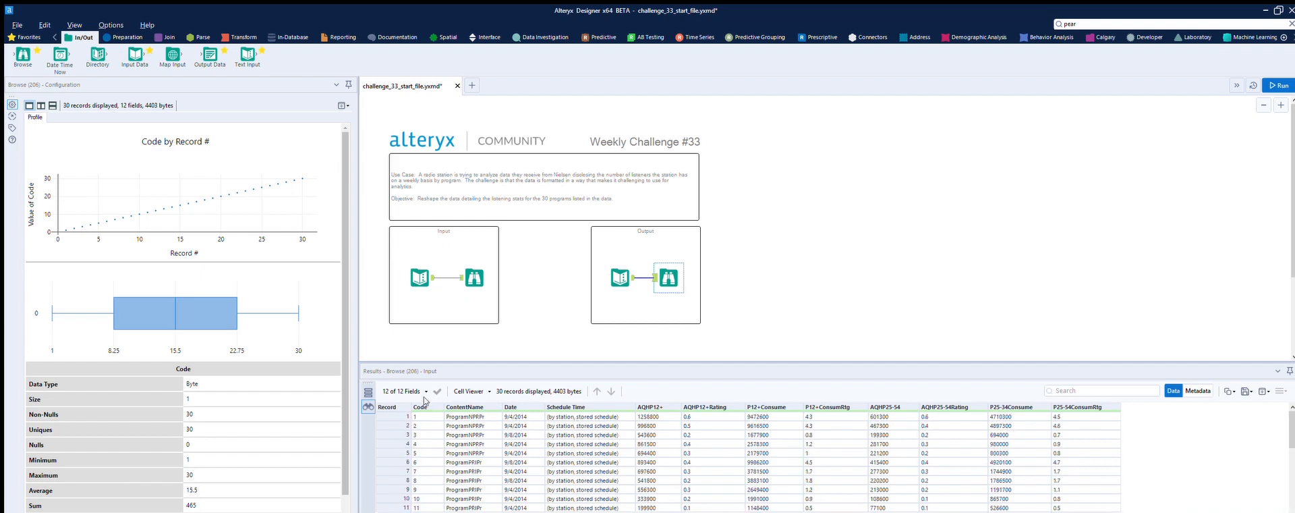
scroll(554, 409, "down", 6)
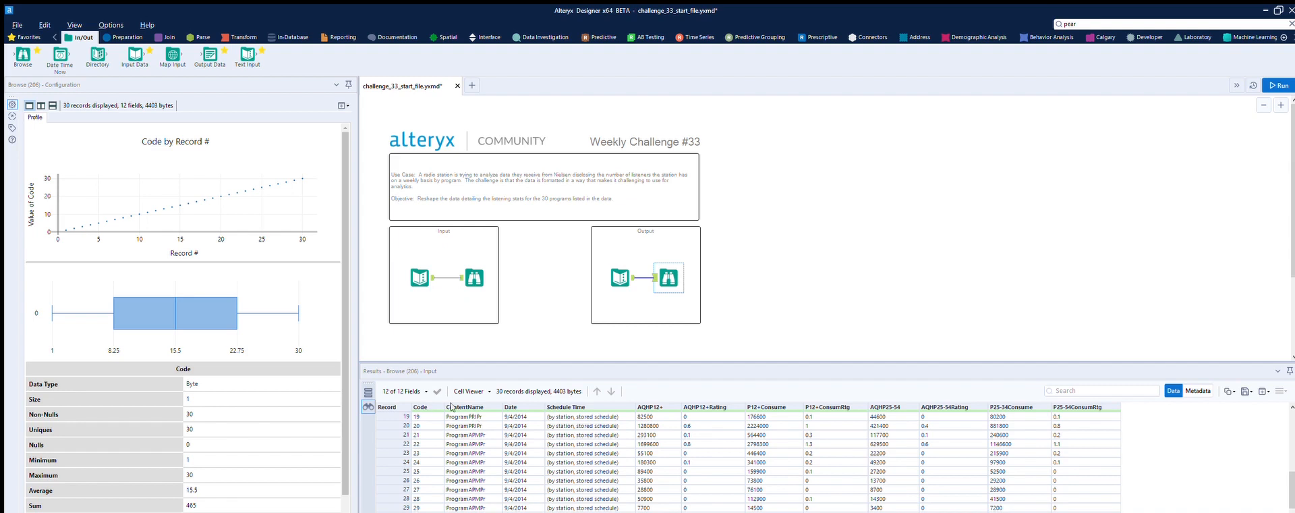
scroll(538, 422, "down", 1)
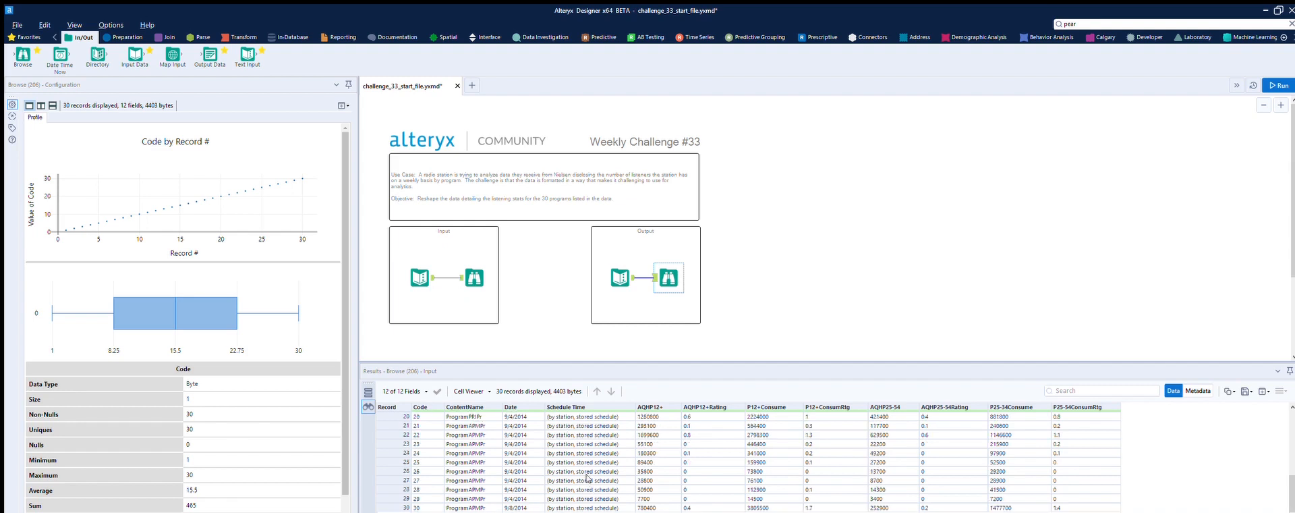
scroll(590, 487, "up", 7)
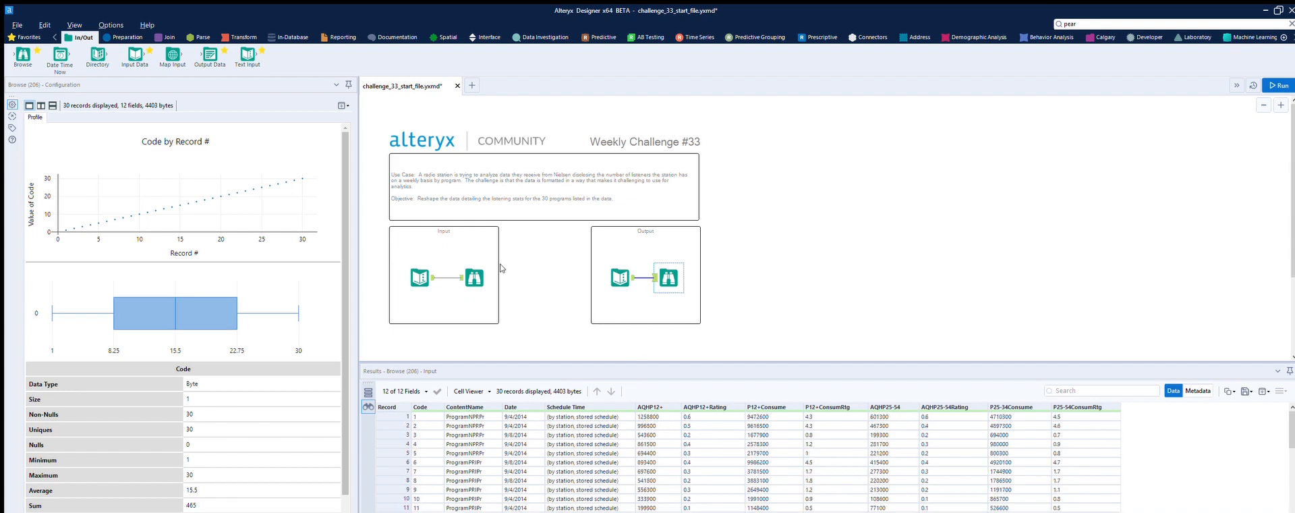
Examine the repeating per-program blocks in the input data, focusing on their AQH and Cume figures below the header rows.
left_click(474, 278)
scroll(646, 439, "down", 5)
scroll(646, 439, "down", 15)
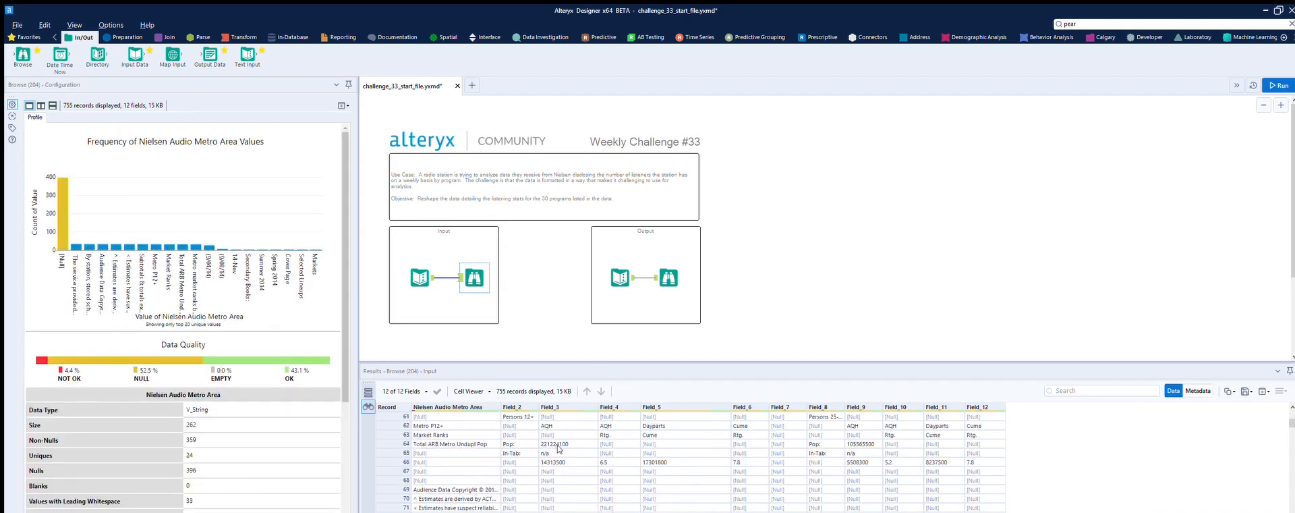
scroll(824, 447, "down", 5)
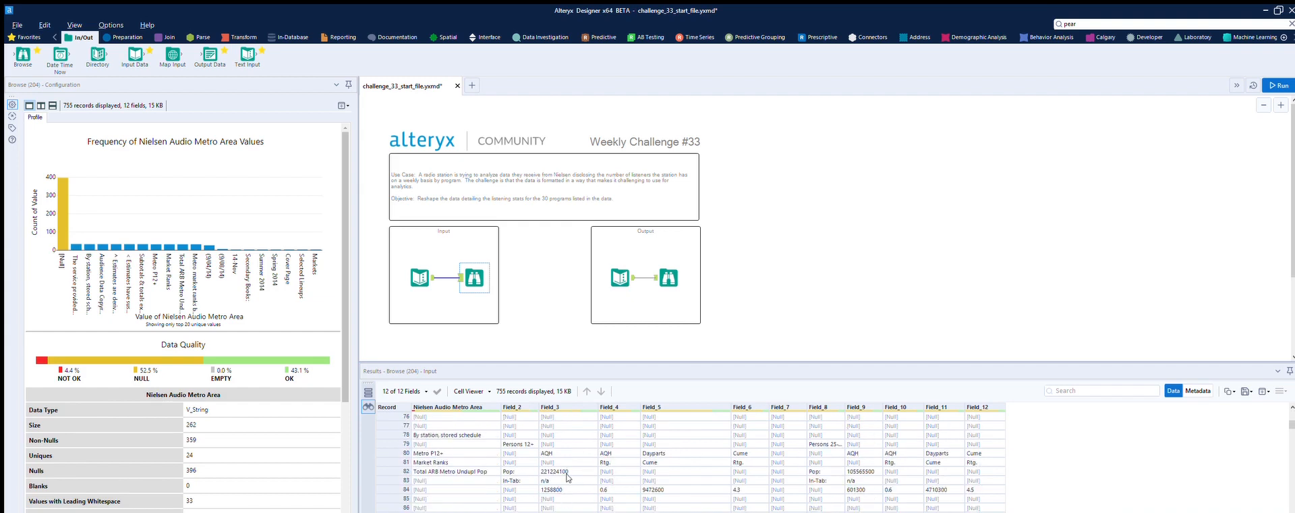
left_click(566, 474)
scroll(566, 459, "down", 8)
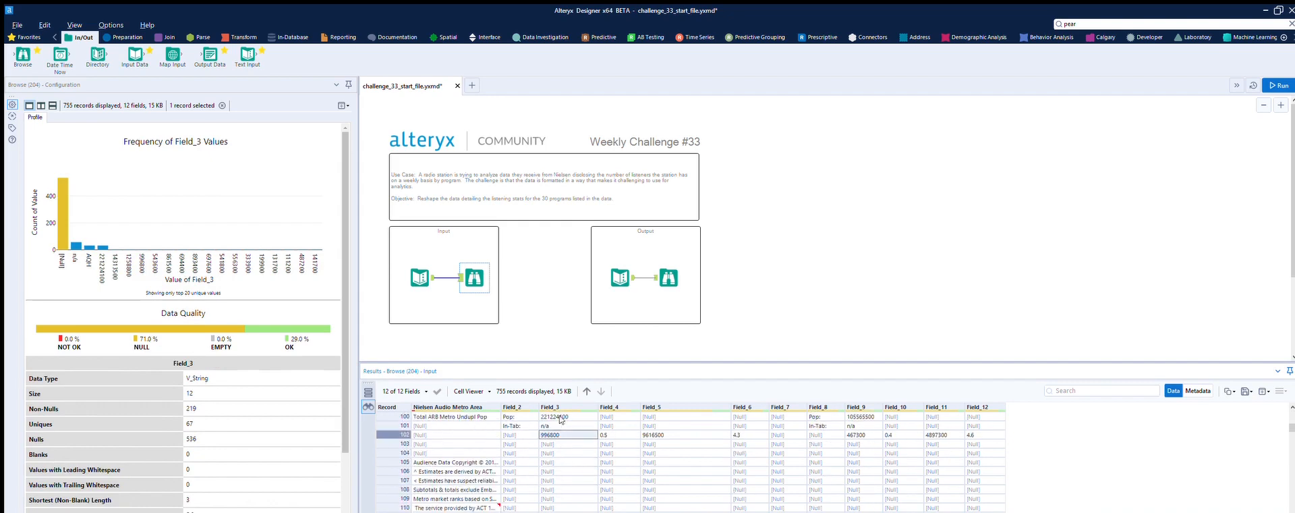
scroll(560, 431, "down", 3)
scroll(550, 459, "down", 3)
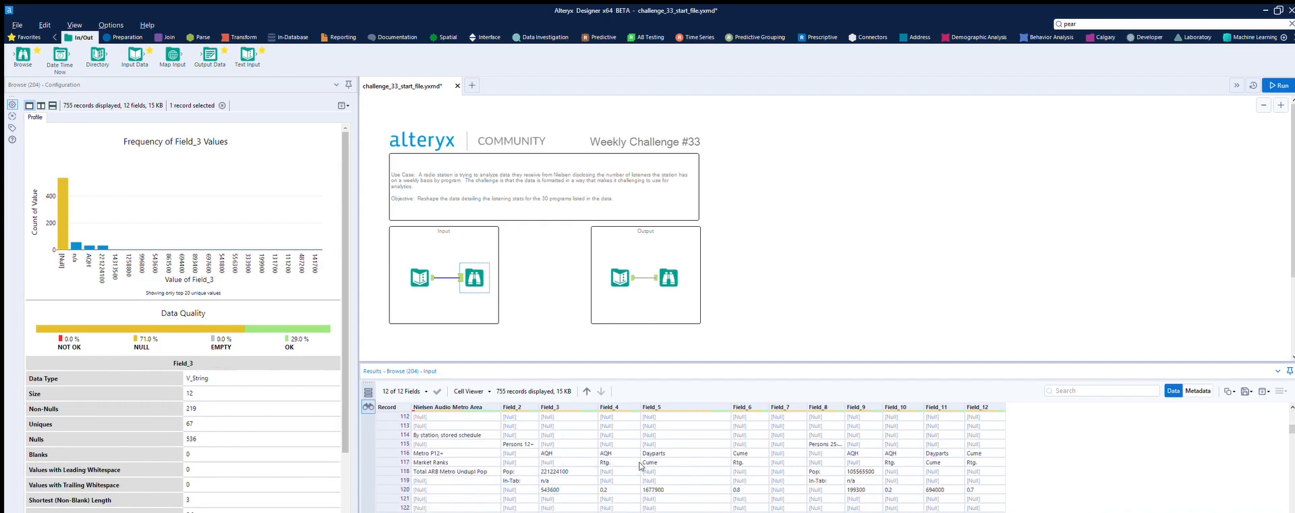
scroll(777, 453, "down", 2)
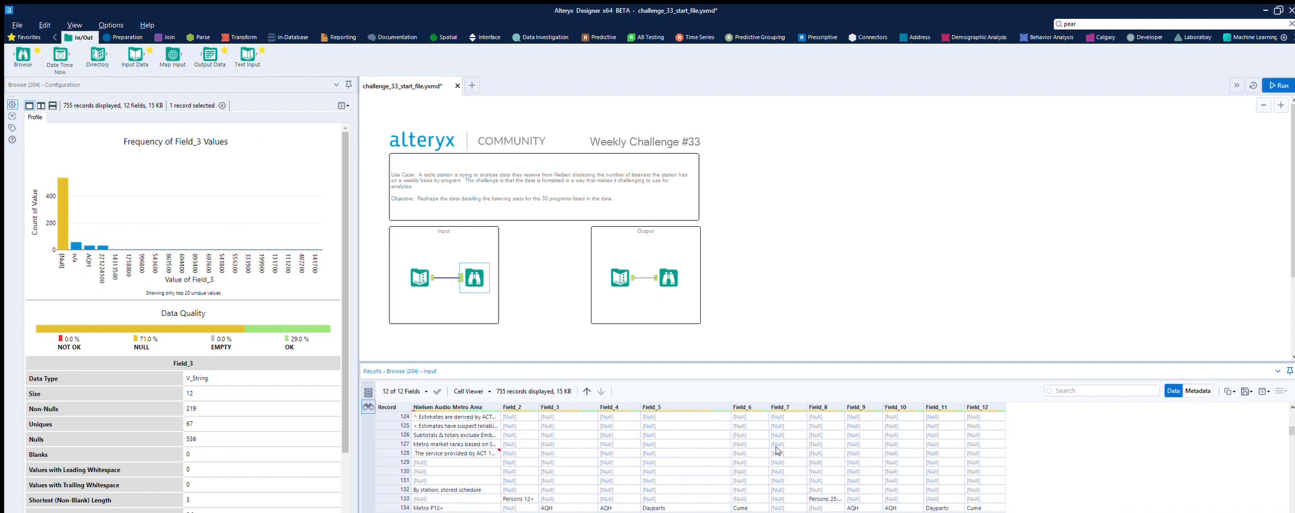
scroll(829, 467, "up", 3)
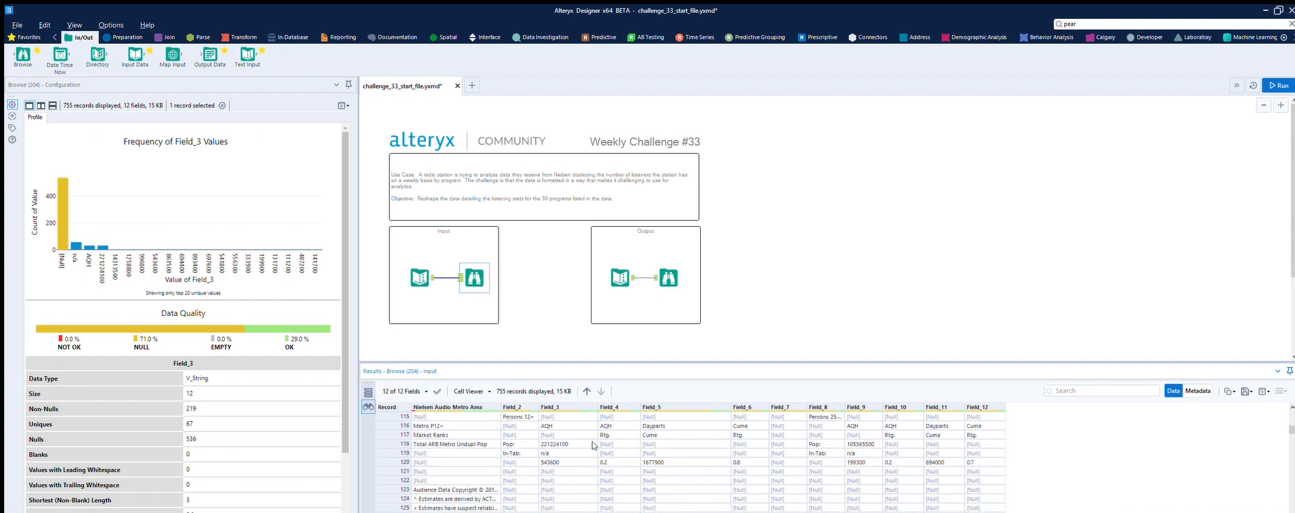
scroll(585, 462, "down", 10)
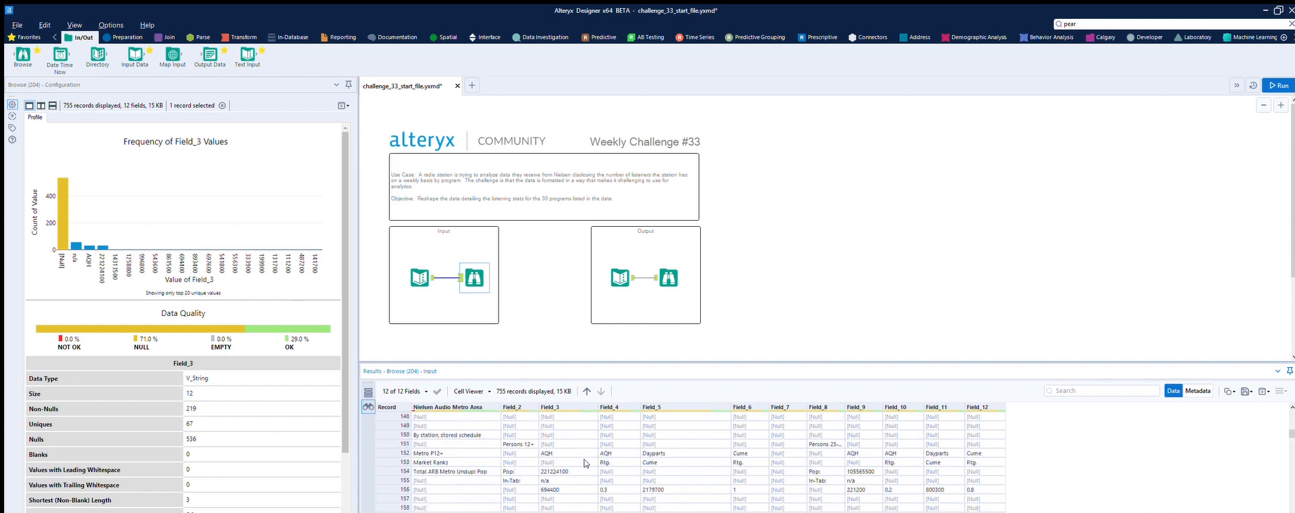
scroll(585, 463, "down", 17)
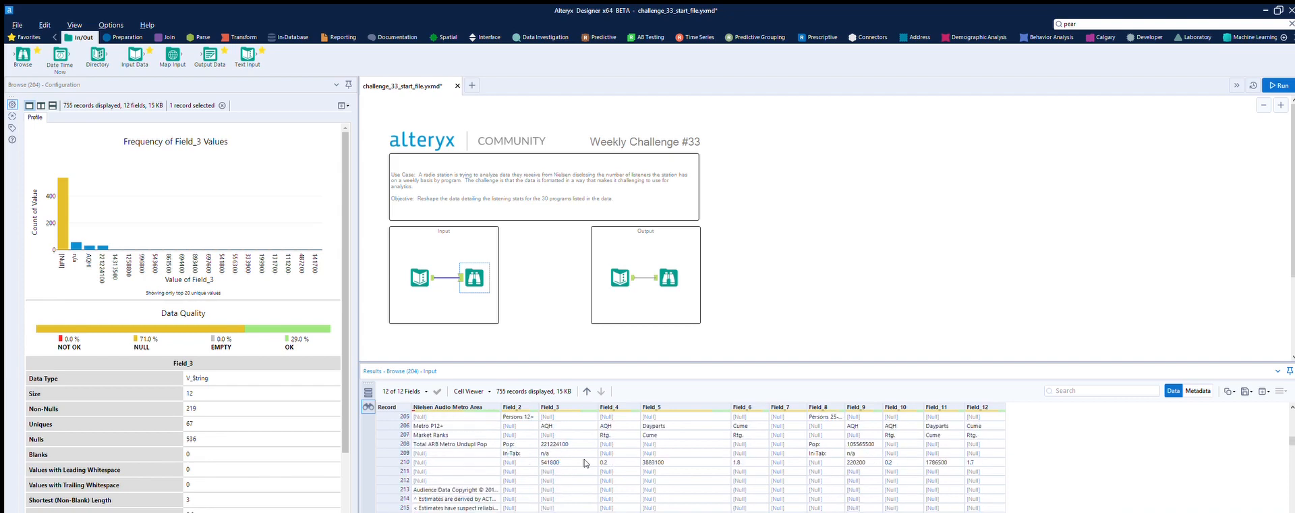
scroll(586, 463, "down", 4)
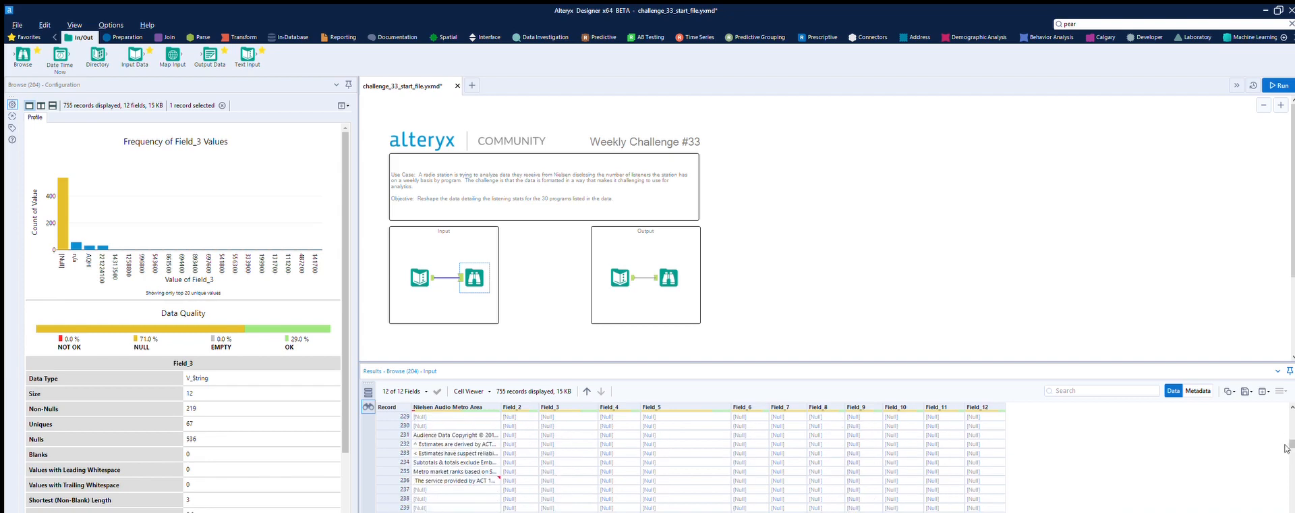
Inspect the compact blocks near the end of the input data, comparing Field_3 values with the date rows beneath them.
left_click_drag(1289, 430, 1289, 480)
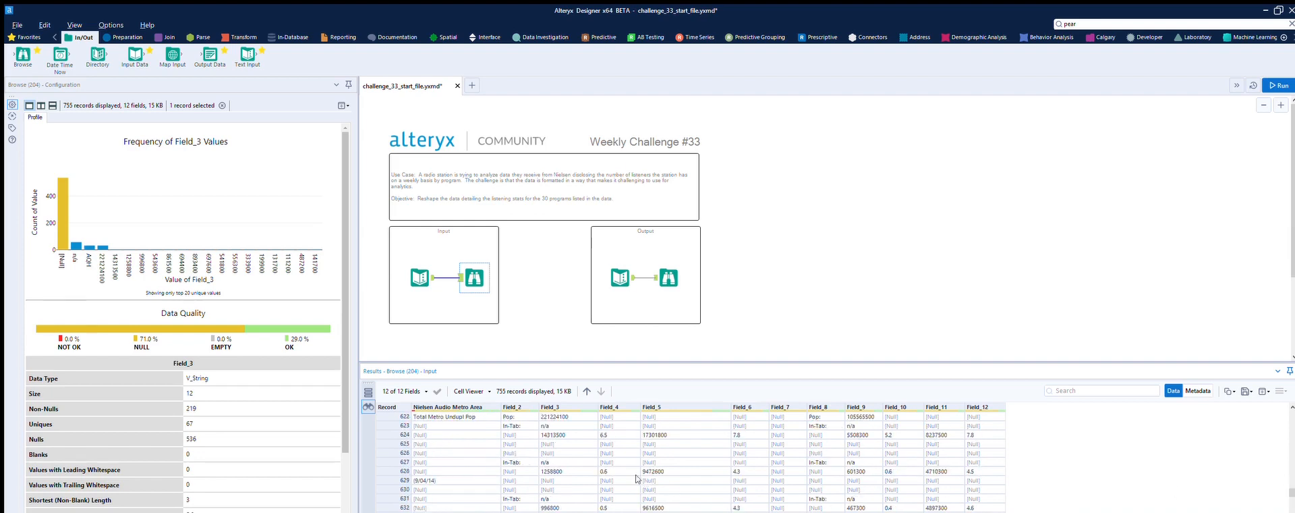
left_click(496, 480)
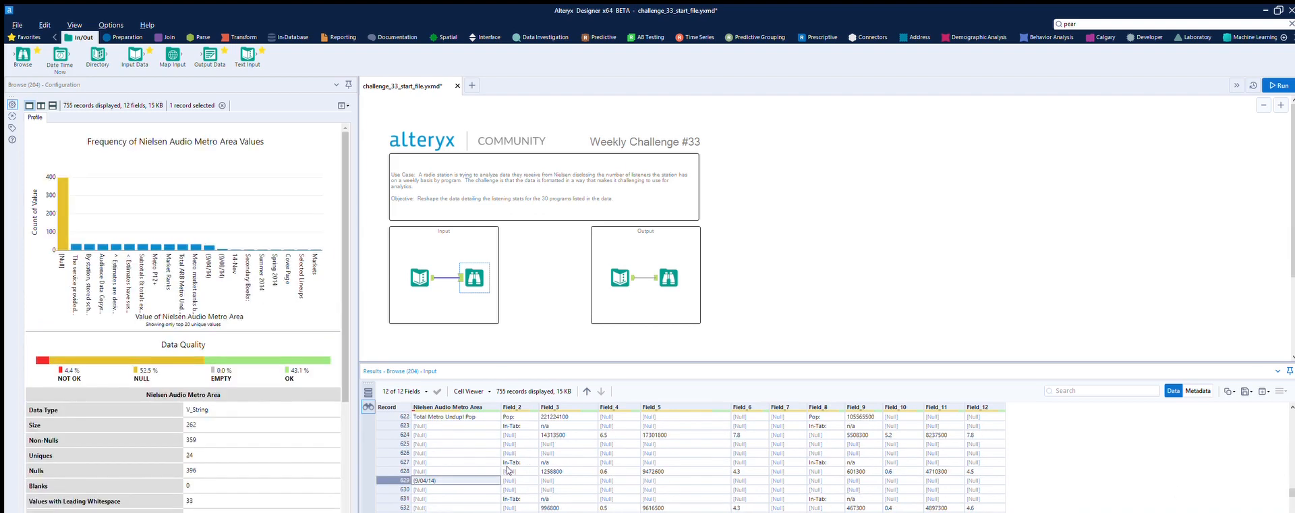
left_click(555, 467)
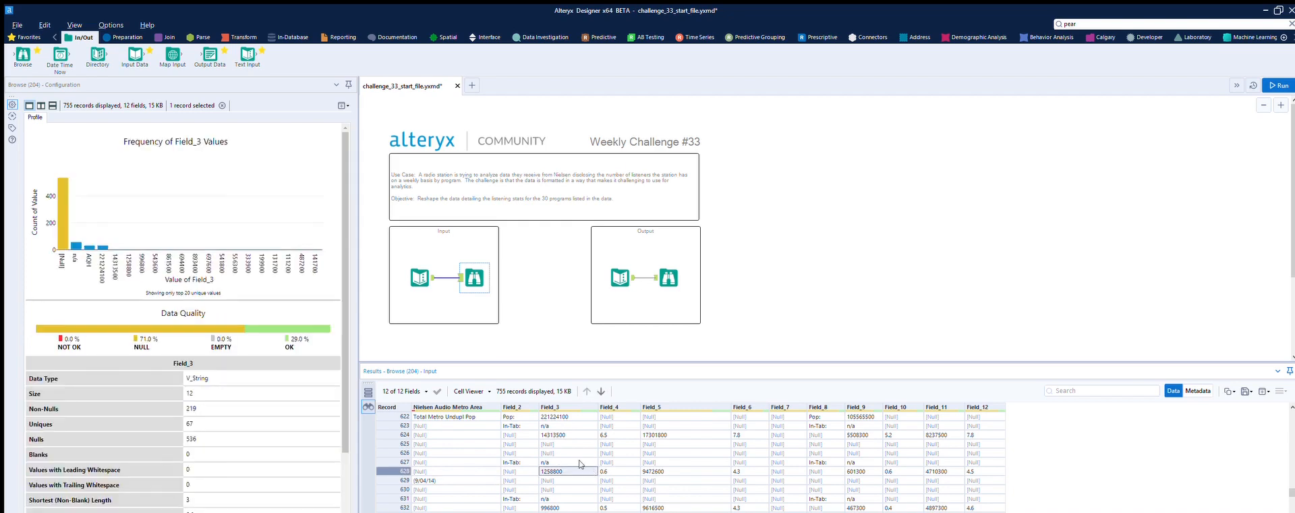
scroll(571, 461, "down", 1)
left_click(564, 477)
left_click(439, 485)
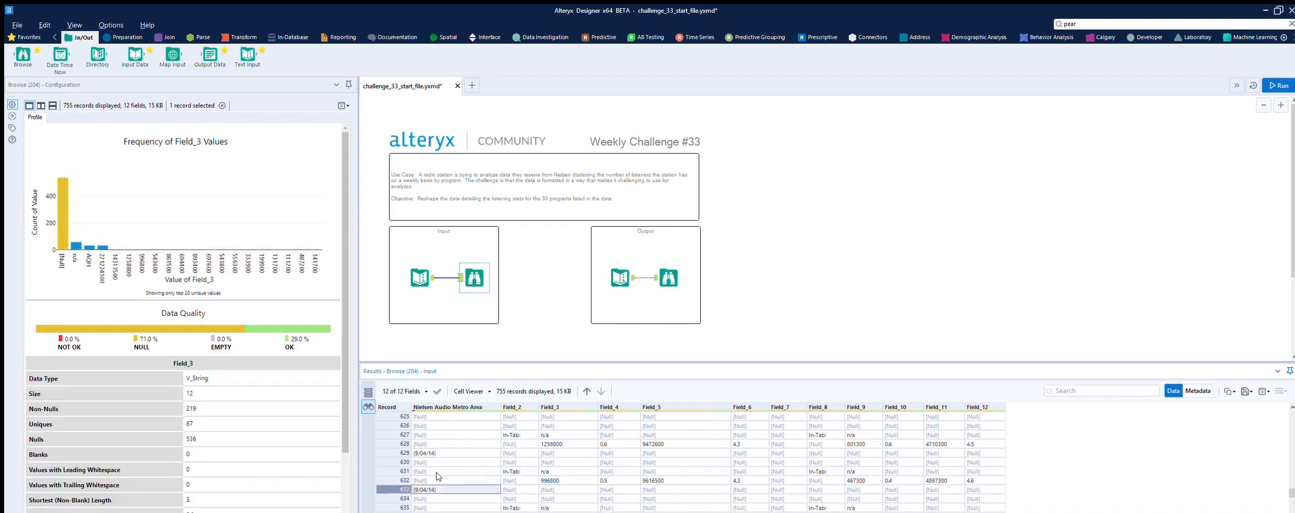
scroll(560, 468, "down", 1)
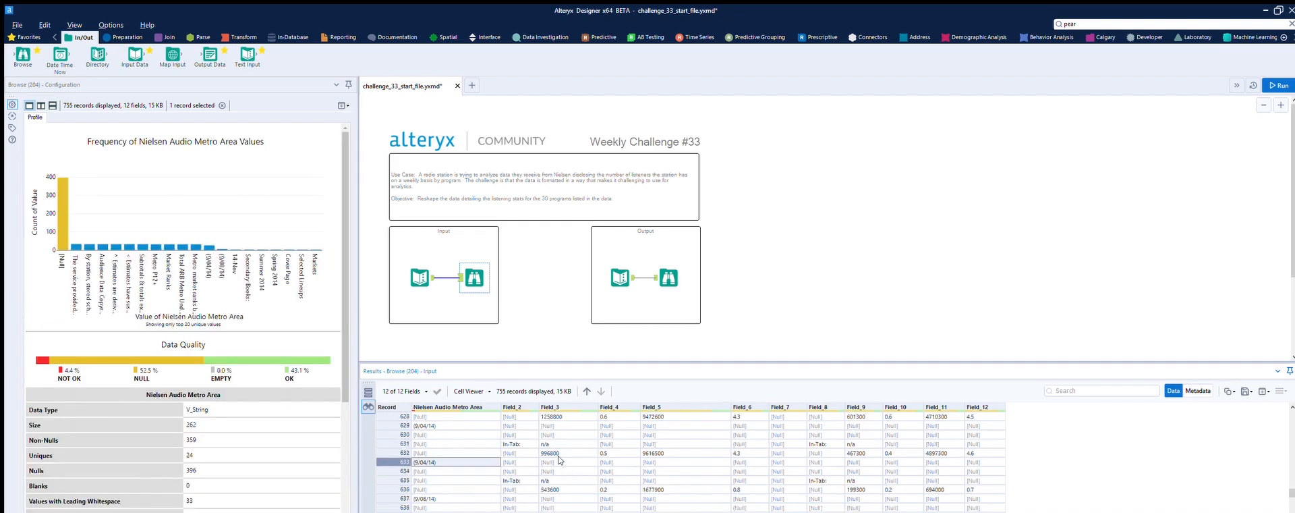
scroll(558, 438, "up", 1)
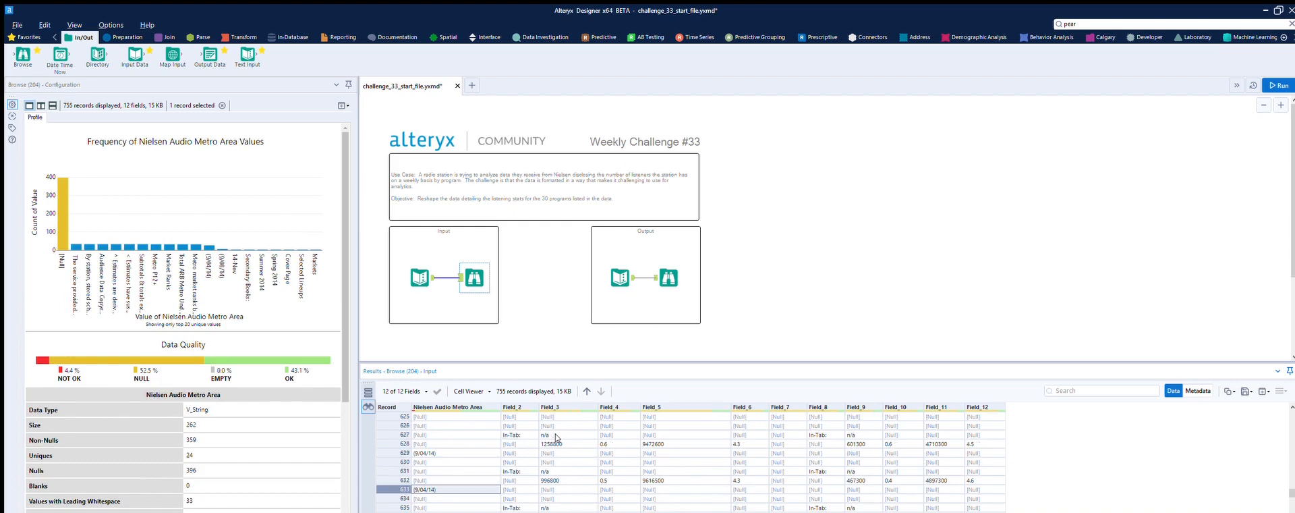
left_click(559, 443)
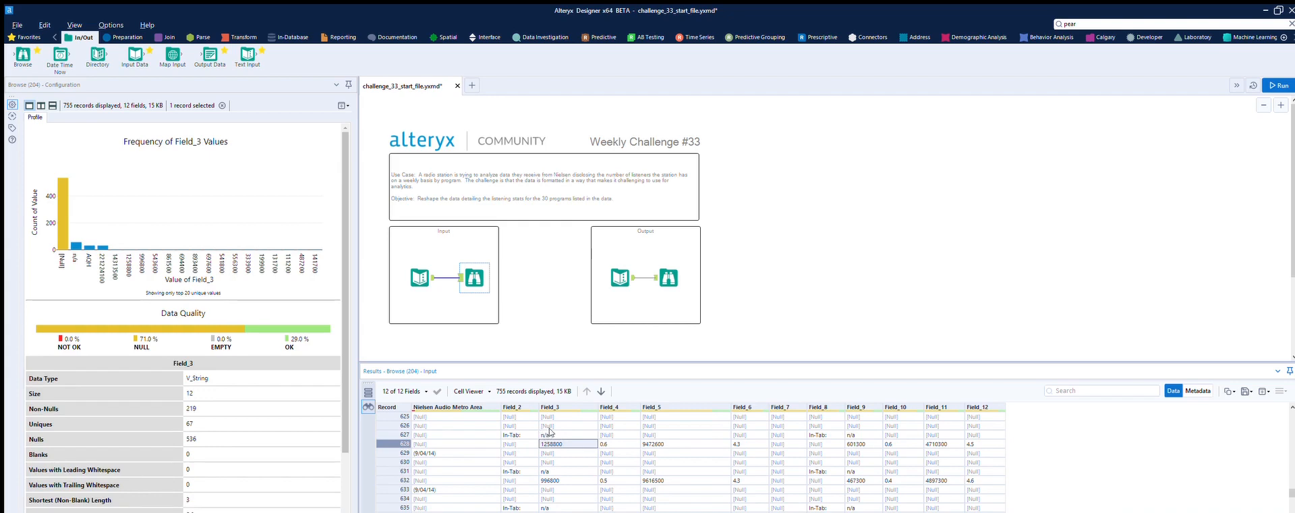
Check the AQHP12+ values of the first programs in the expected output.
left_click(668, 278)
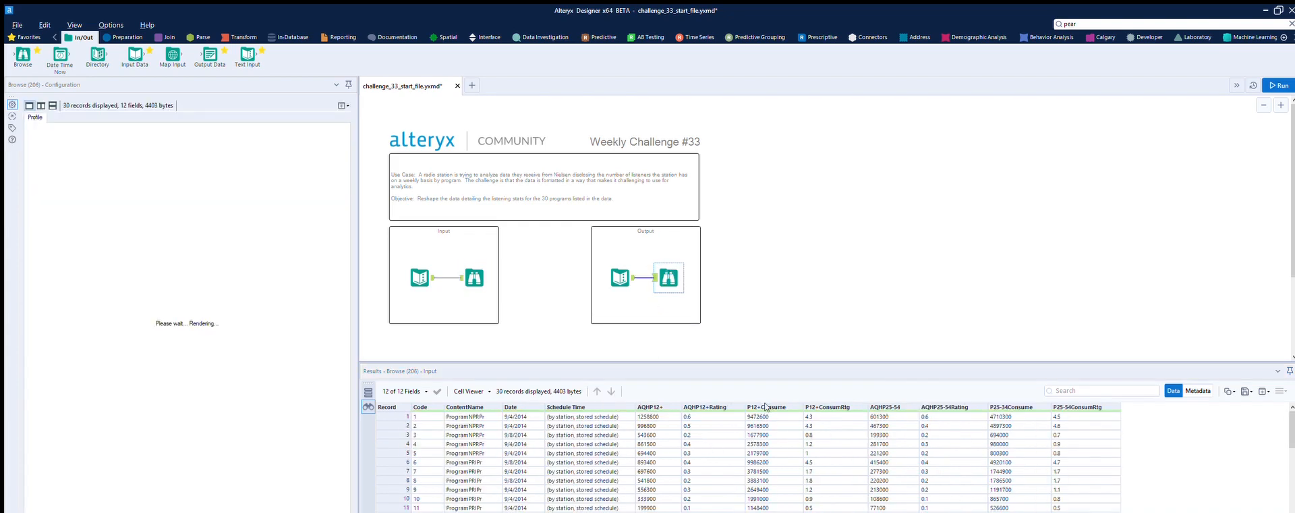
scroll(766, 414, "down", 1)
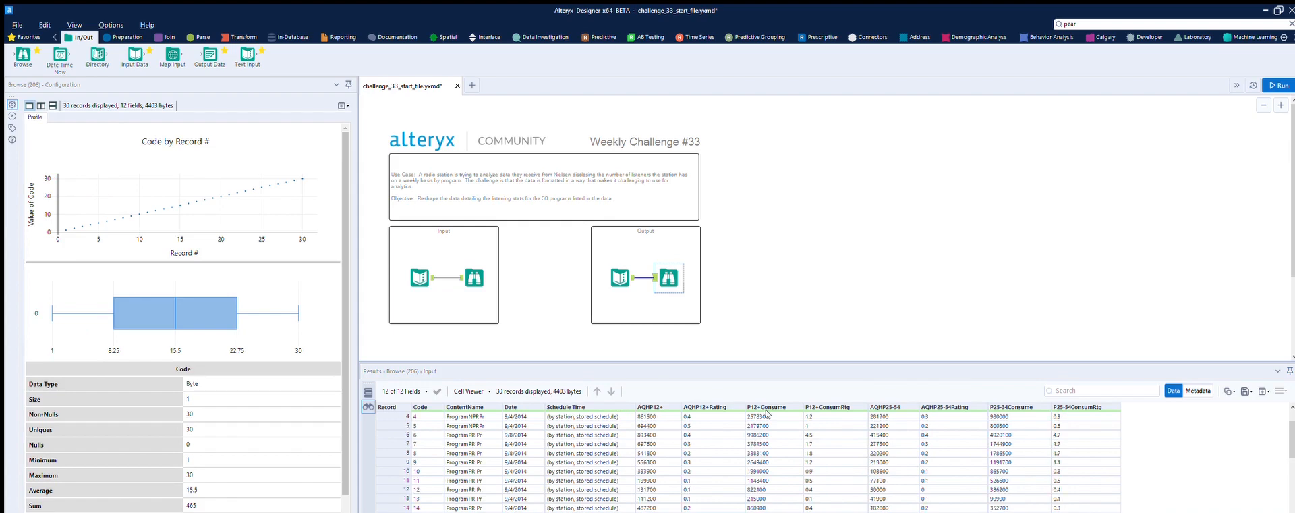
left_click(644, 406)
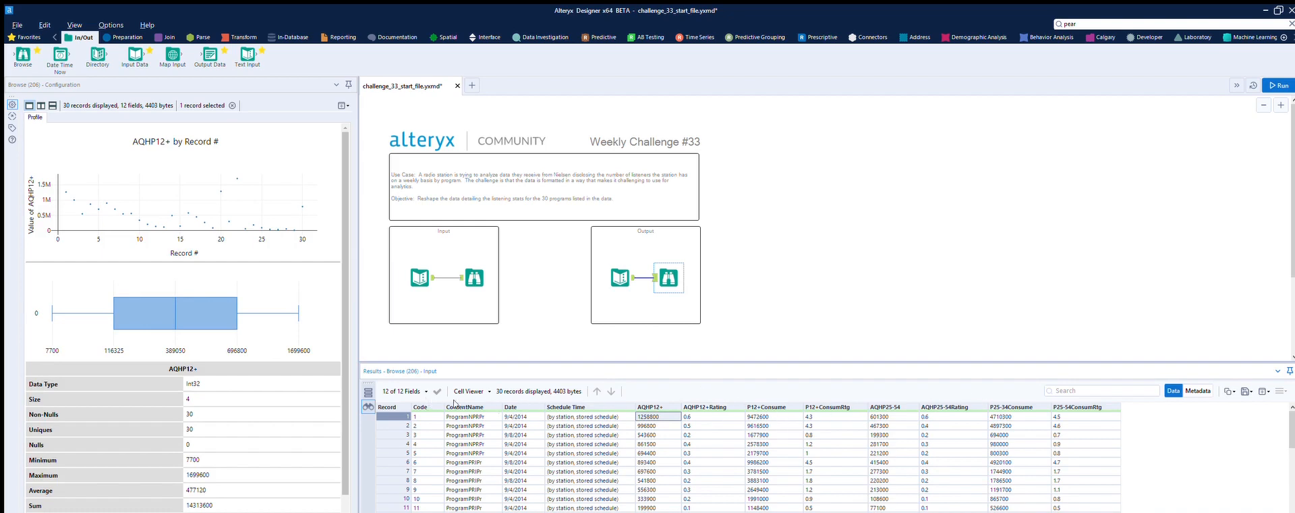
Recheck the first program's Field_3 value in the input data's final section against the expected output.
left_click(474, 277)
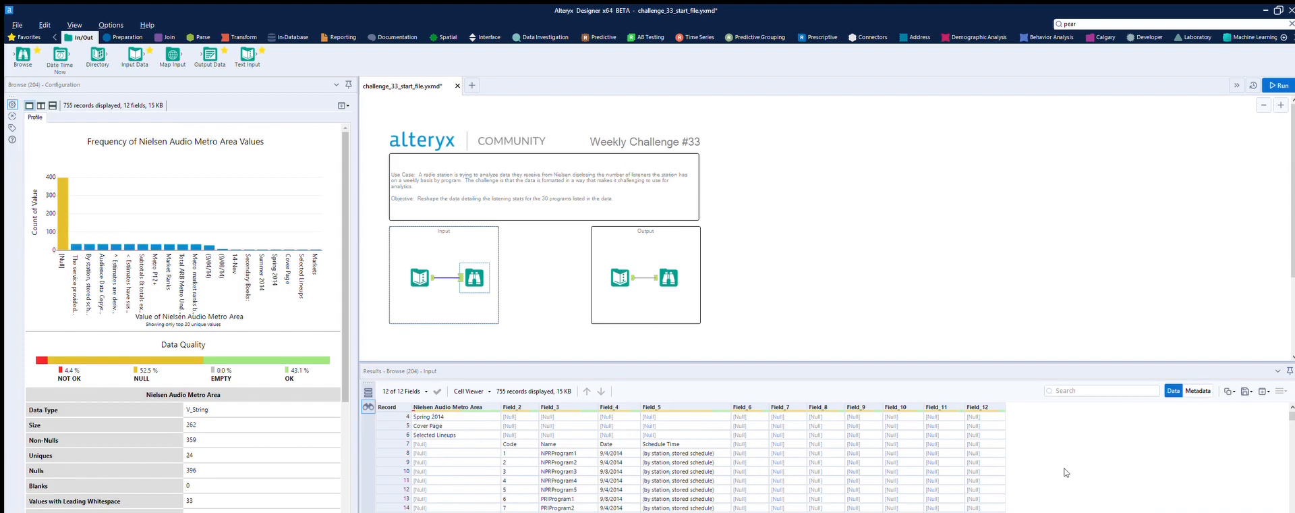
left_click_drag(1291, 415, 1291, 495)
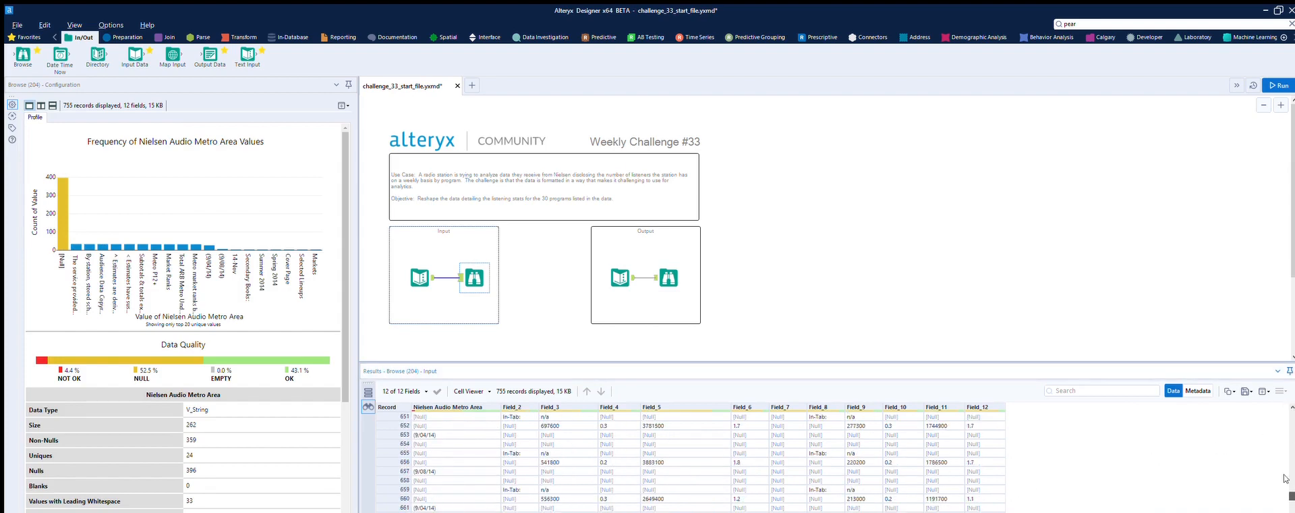
scroll(661, 445, "up", 7)
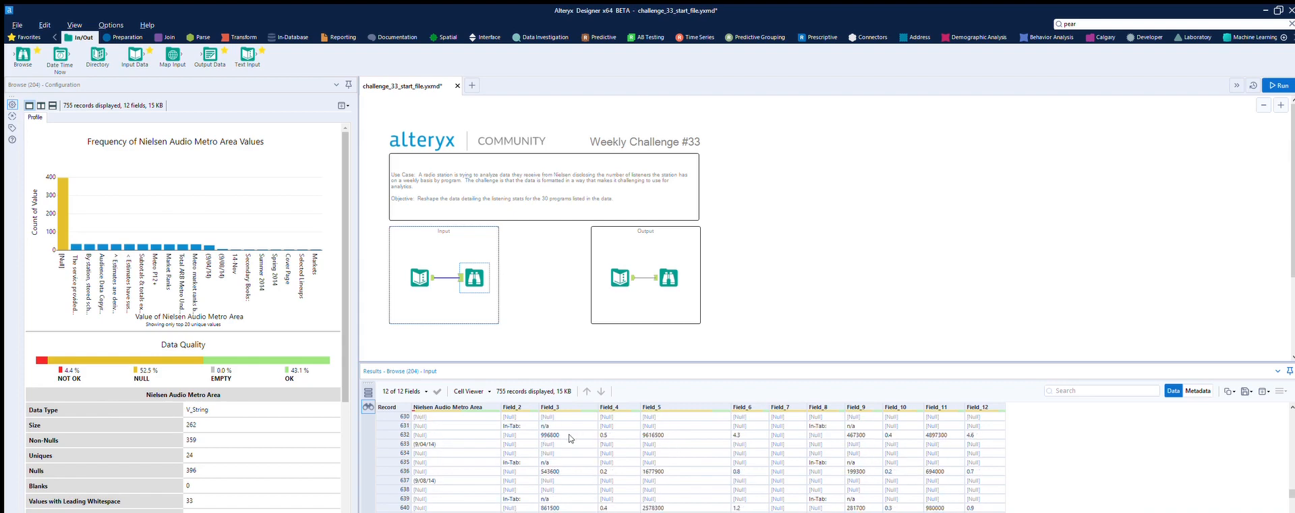
scroll(569, 438, "up", 3)
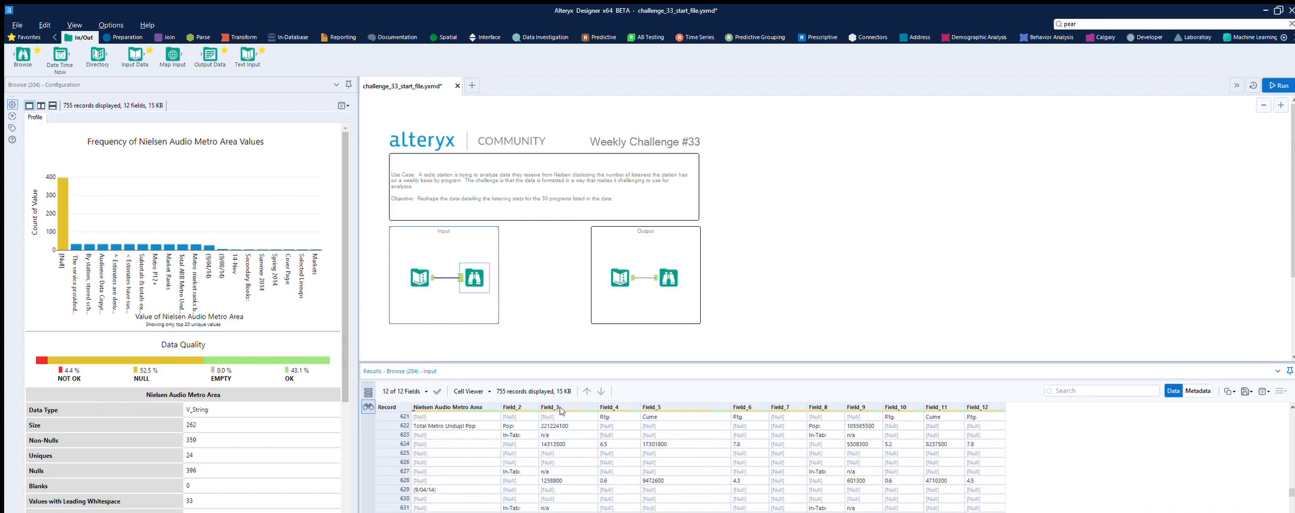
left_click(565, 479)
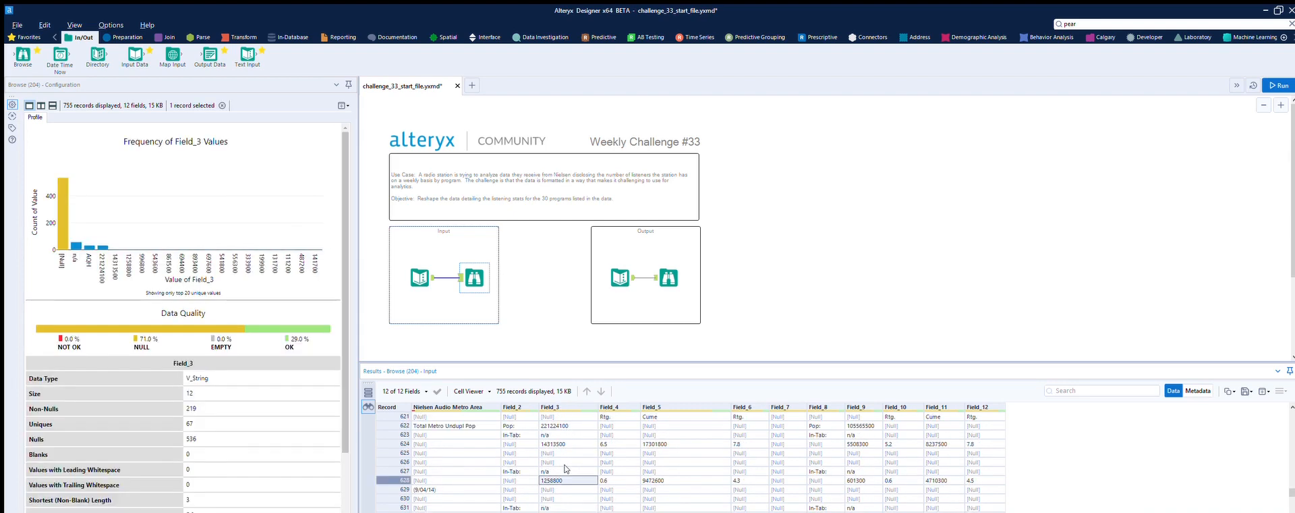
scroll(565, 467, "down", 1)
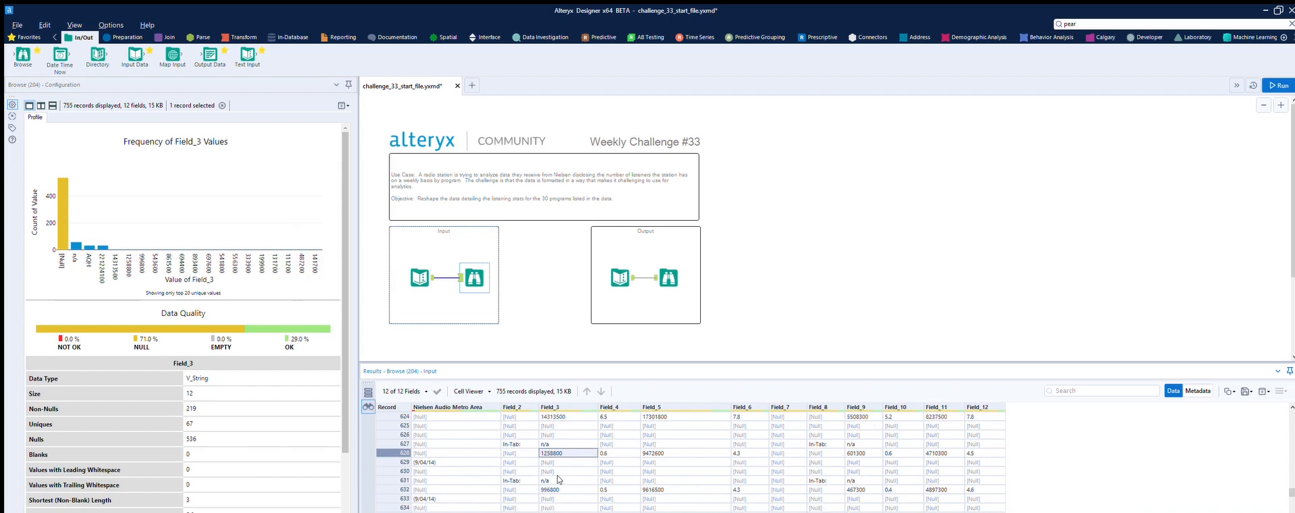
left_click(666, 269)
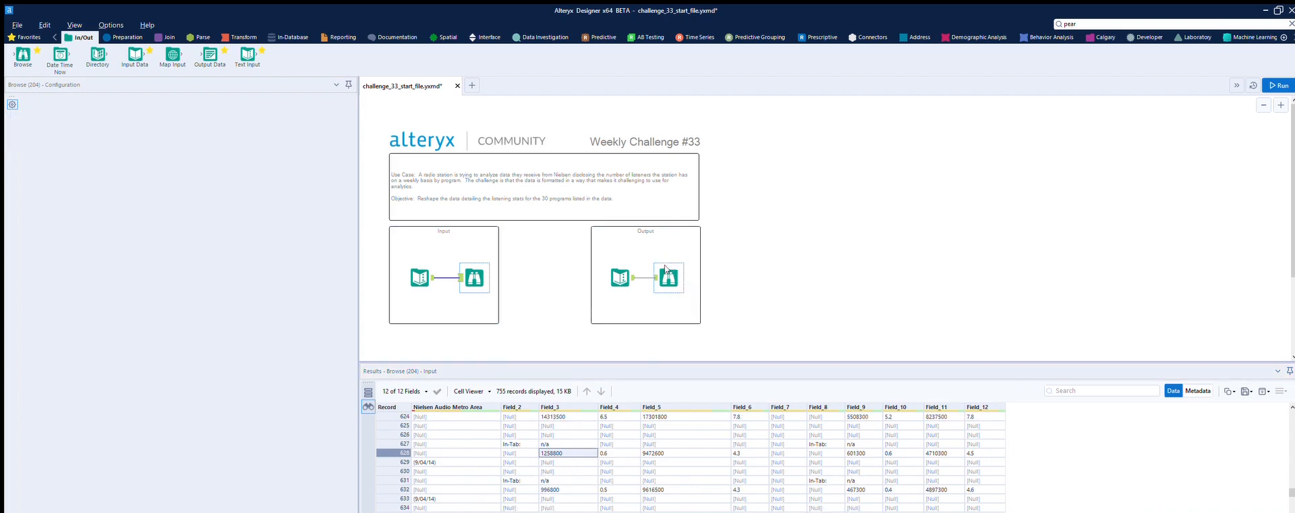
Look through all the program rows of the expected output, from the first record to the last, checking the AQHP12+ column.
left_click(654, 425)
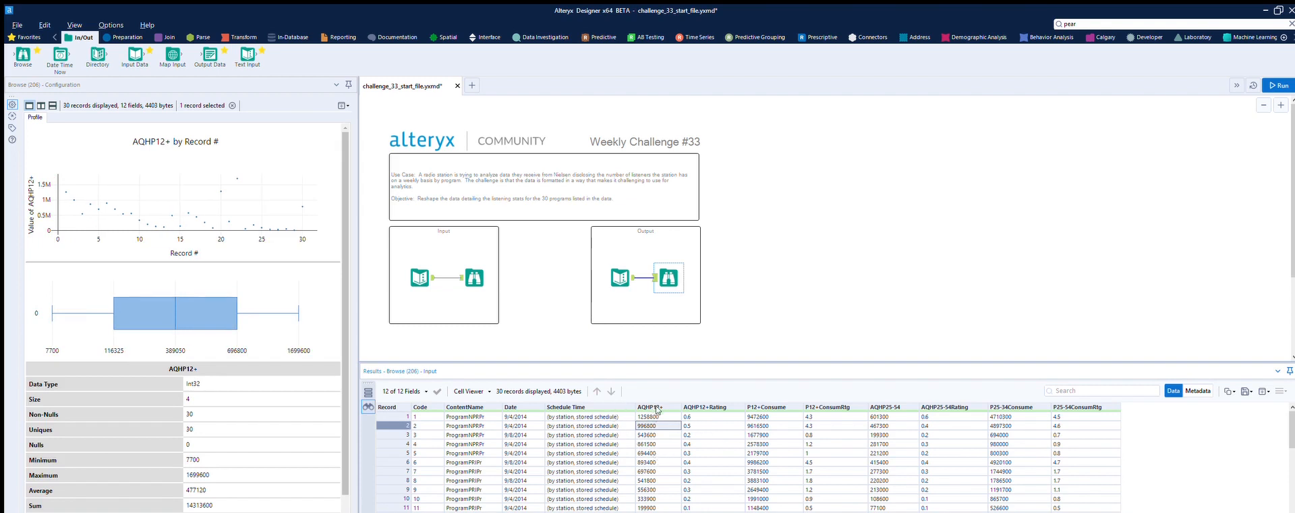
scroll(663, 453, "down", 3)
scroll(664, 453, "down", 4)
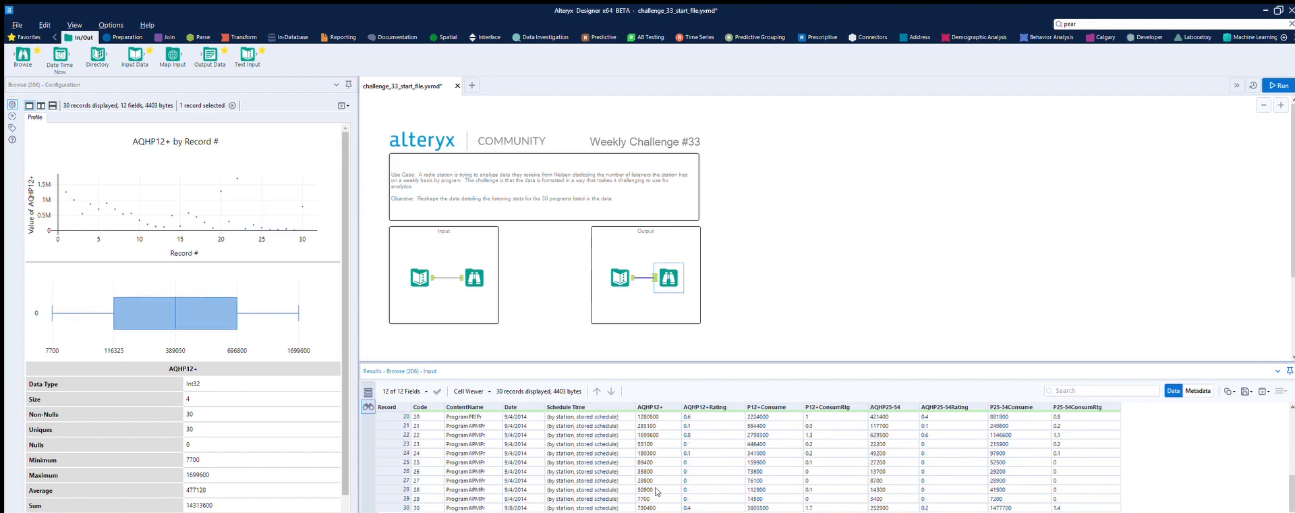
scroll(658, 491, "up", 7)
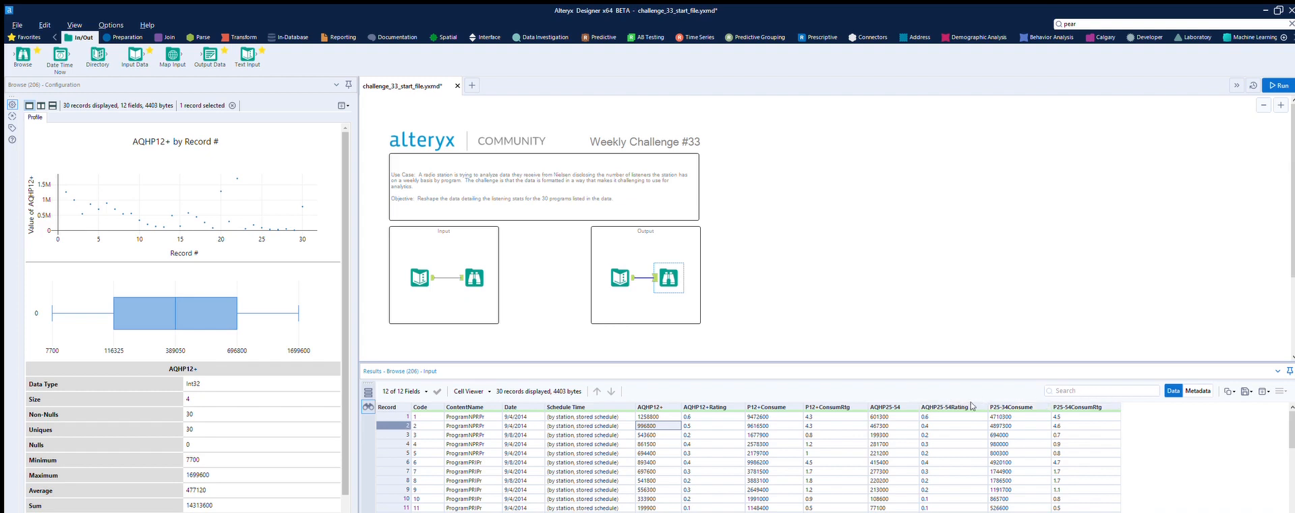
Inspect the Persons 12+ and Persons 25-54 header block in the input data, widening Field_8 and checking the AQH and Dayparts headings.
left_click(475, 277)
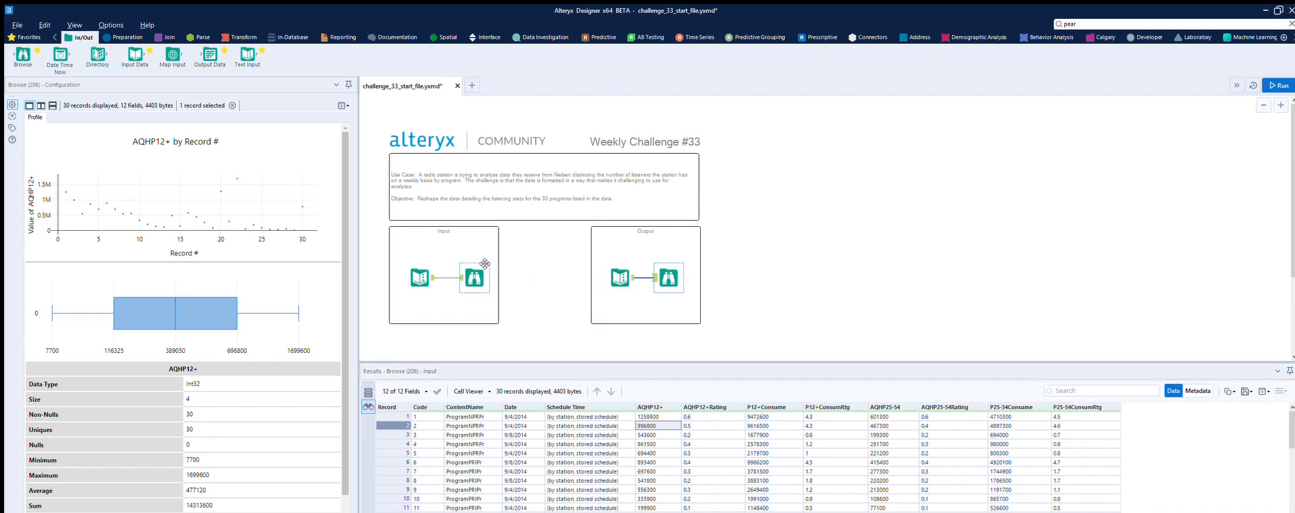
scroll(853, 443, "down", 10)
scroll(853, 443, "down", 5)
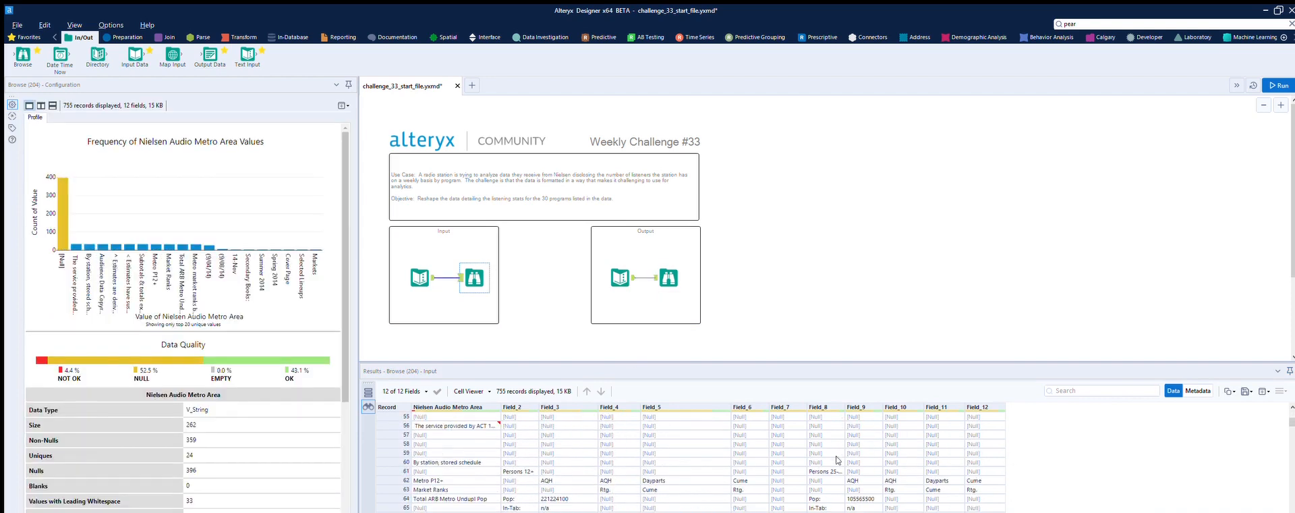
left_click_drag(845, 406, 875, 407)
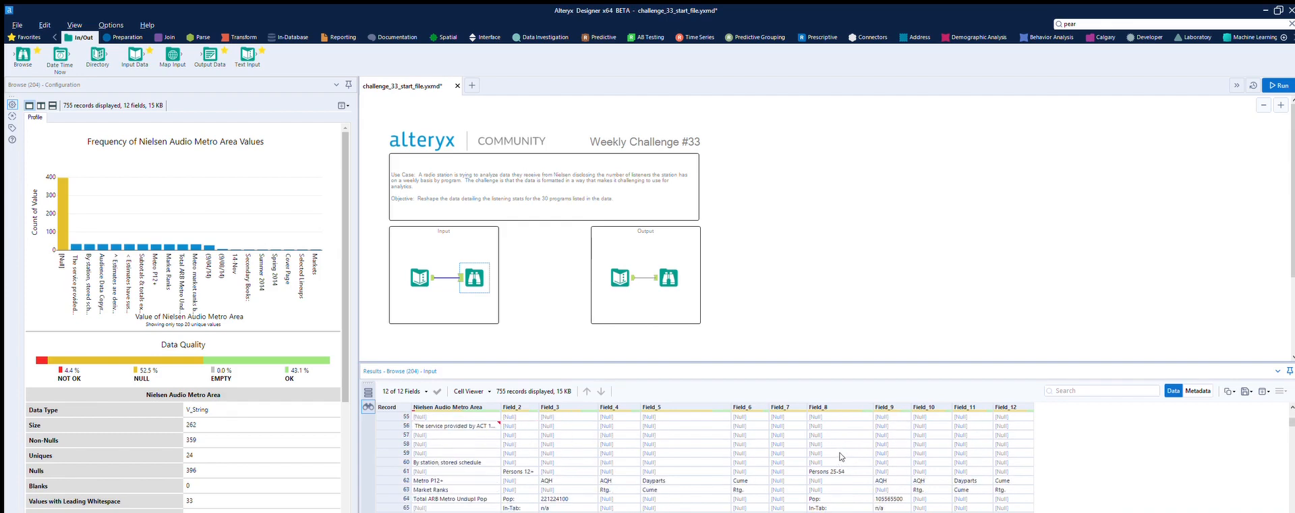
left_click(920, 479)
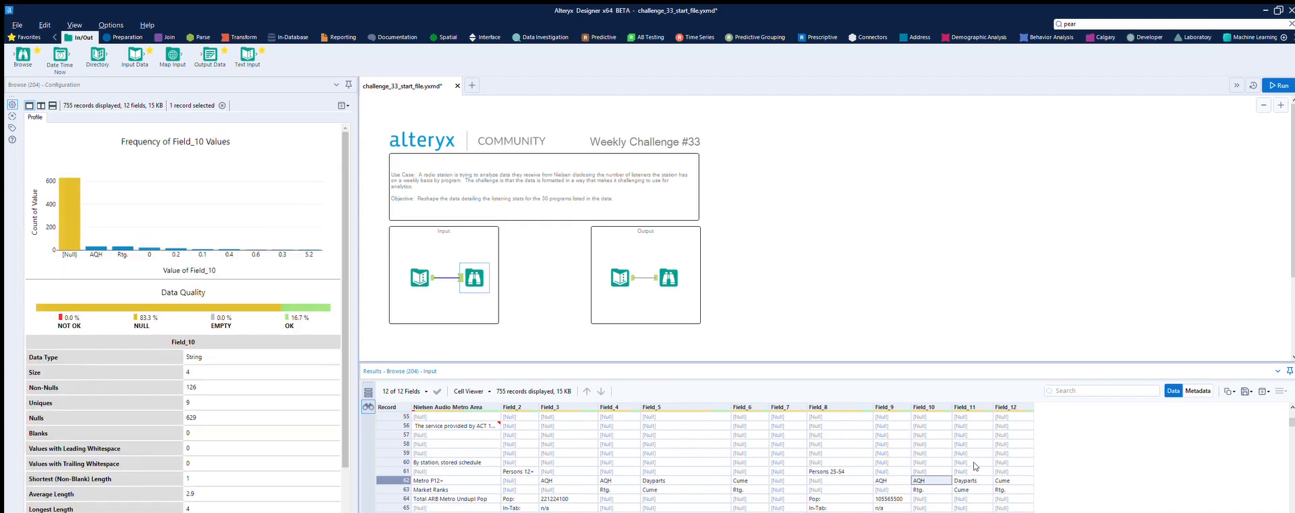
left_click(1004, 480)
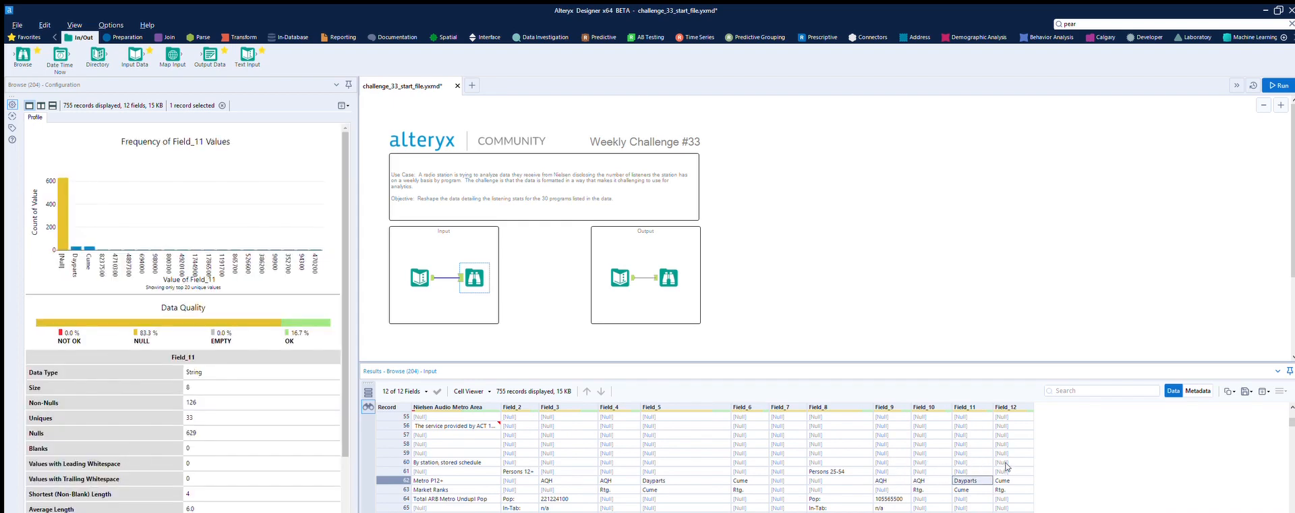
Check the AQHP25-54 column in the expected output.
left_click(669, 263)
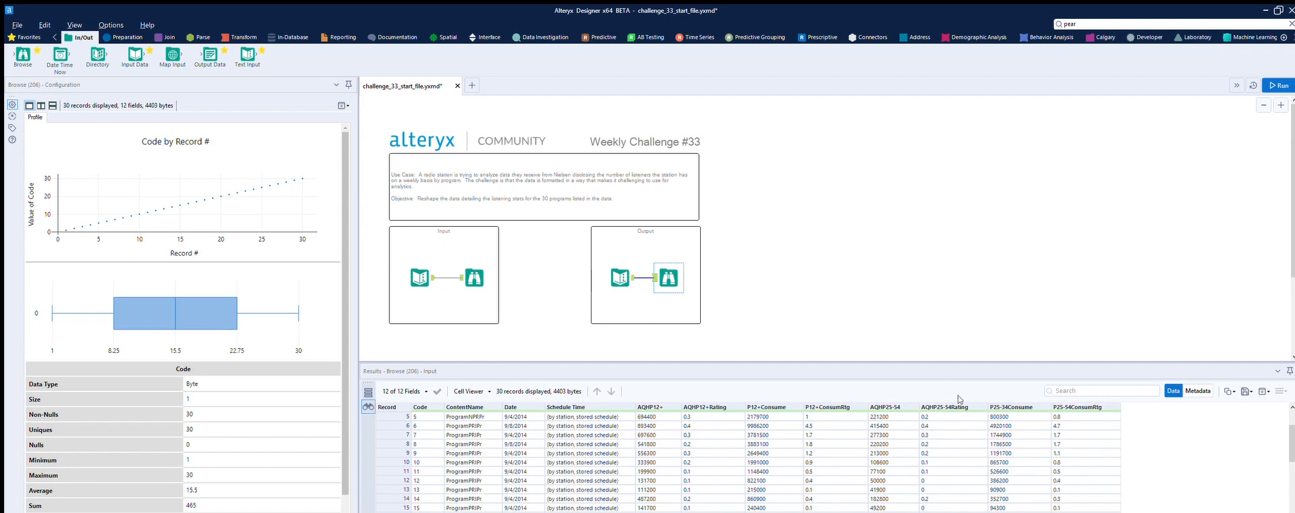
left_click(888, 417)
scroll(890, 427, "up", 2)
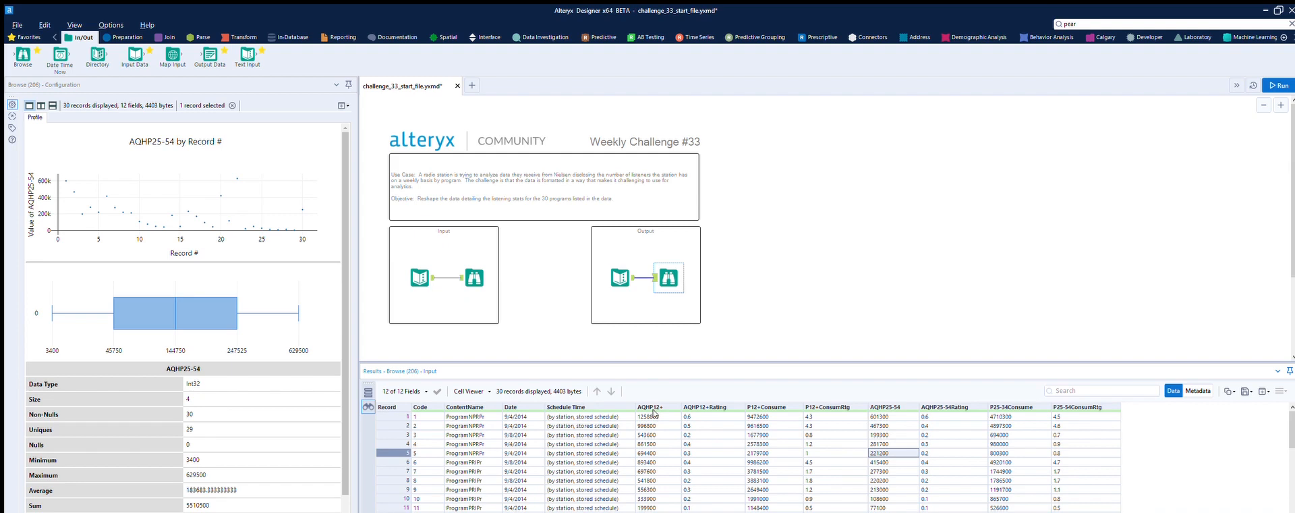
scroll(717, 296, "down", 2)
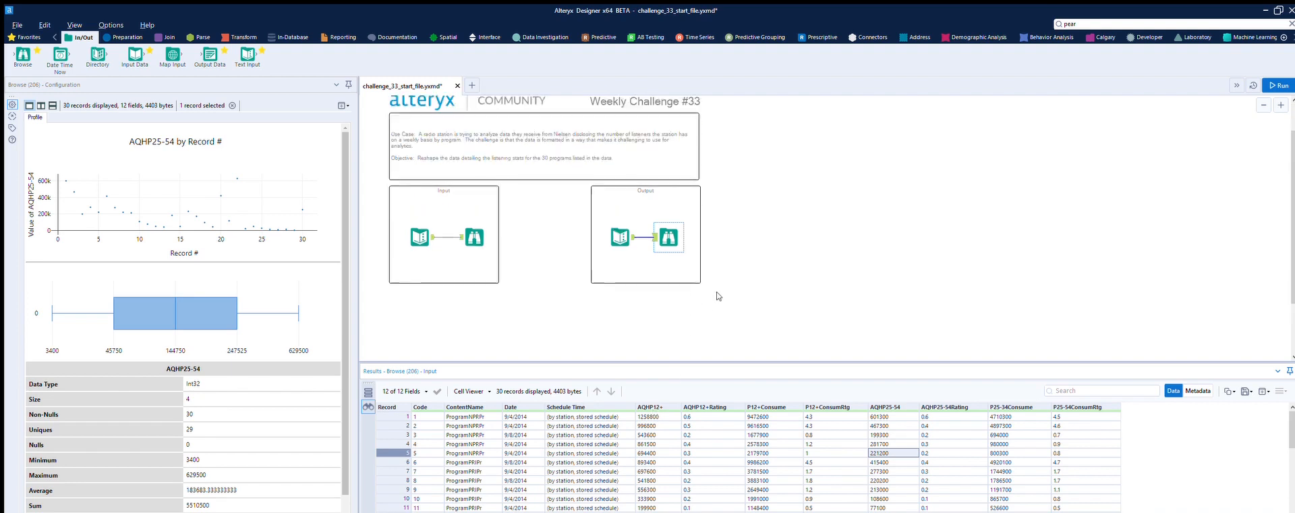
scroll(718, 295, "up", 2)
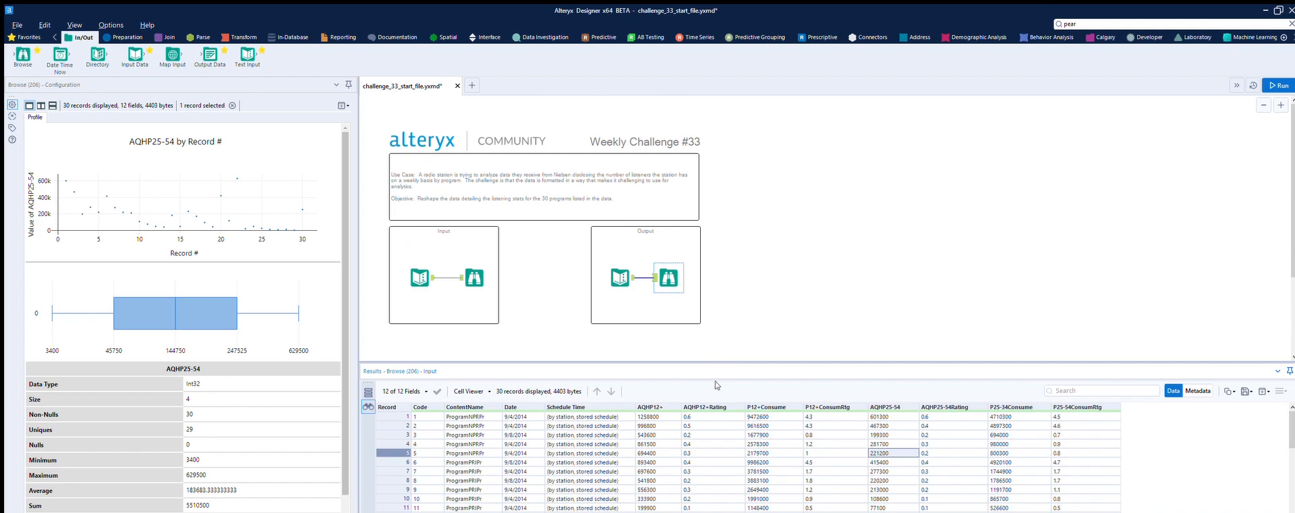
scroll(520, 324, "down", 2)
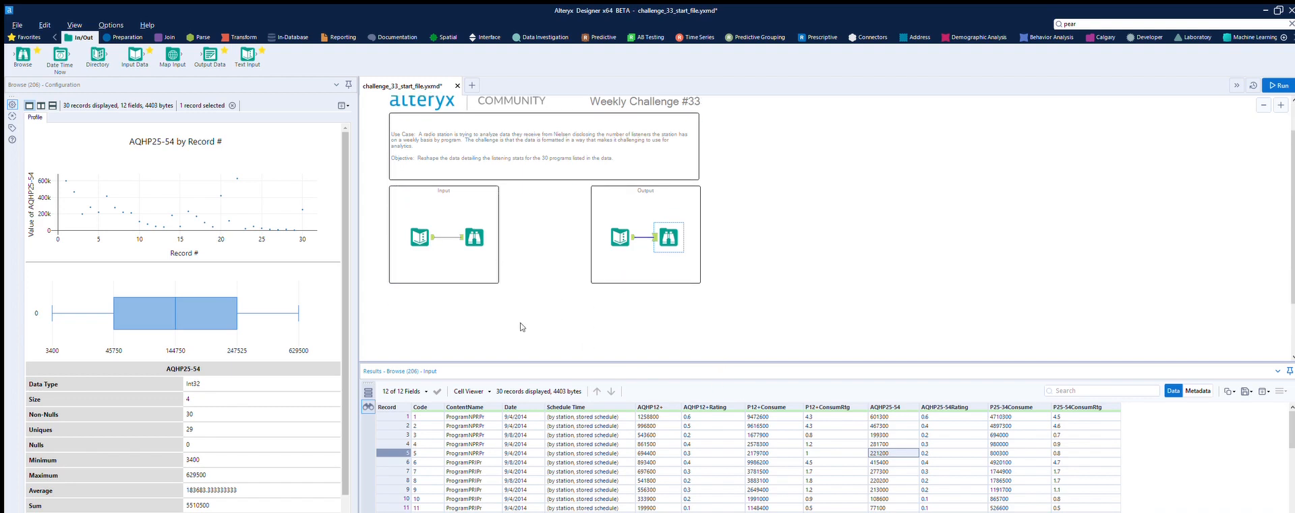
scroll(560, 431, "down", 1)
scroll(559, 432, "up", 1)
scroll(567, 304, "up", 1)
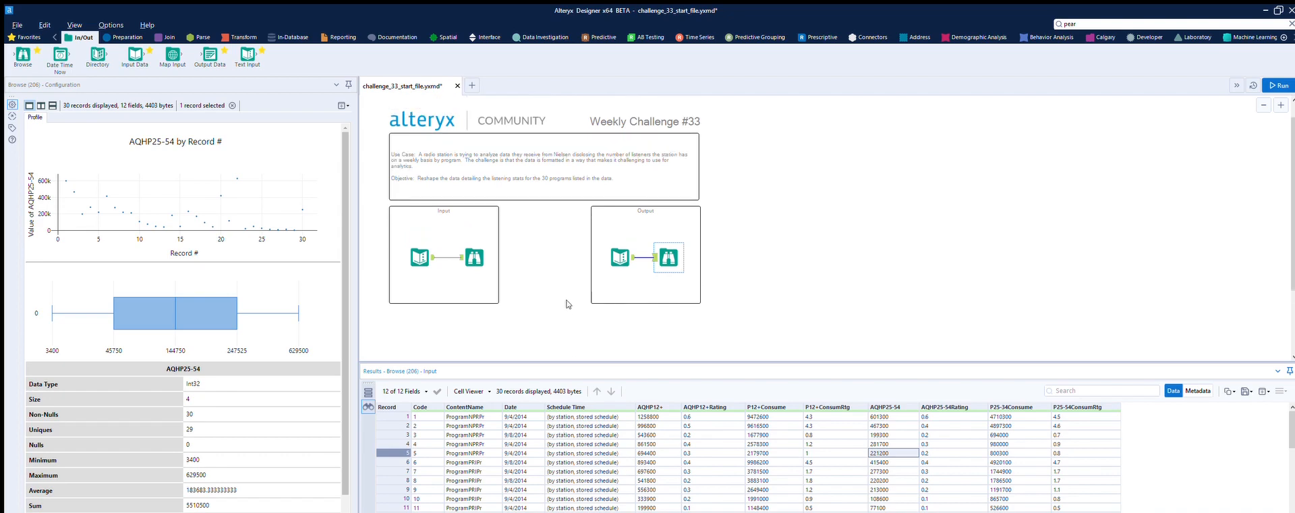
Add a Select Records tool fed by the input data, set its range to 8-37 and run the workflow.
scroll(540, 323, "up", 1)
left_click(420, 278)
left_click(127, 37)
left_click_drag(584, 56, 542, 337)
left_click(305, 244)
type("8-")
scroll(590, 442, "down", 10)
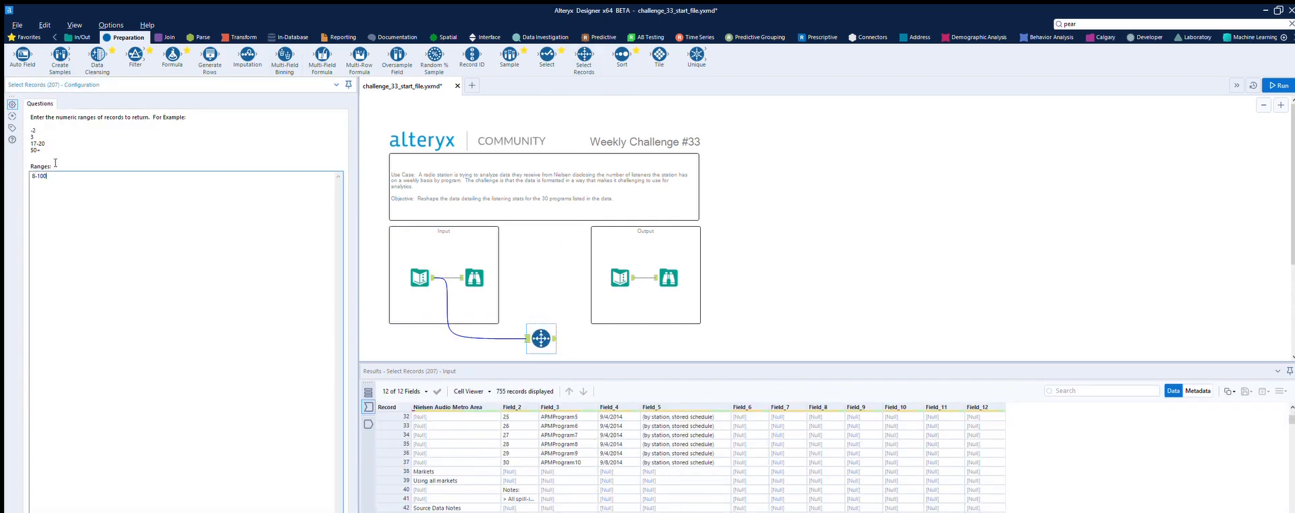
type("37")
key("ctrl+r")
left_click(527, 338)
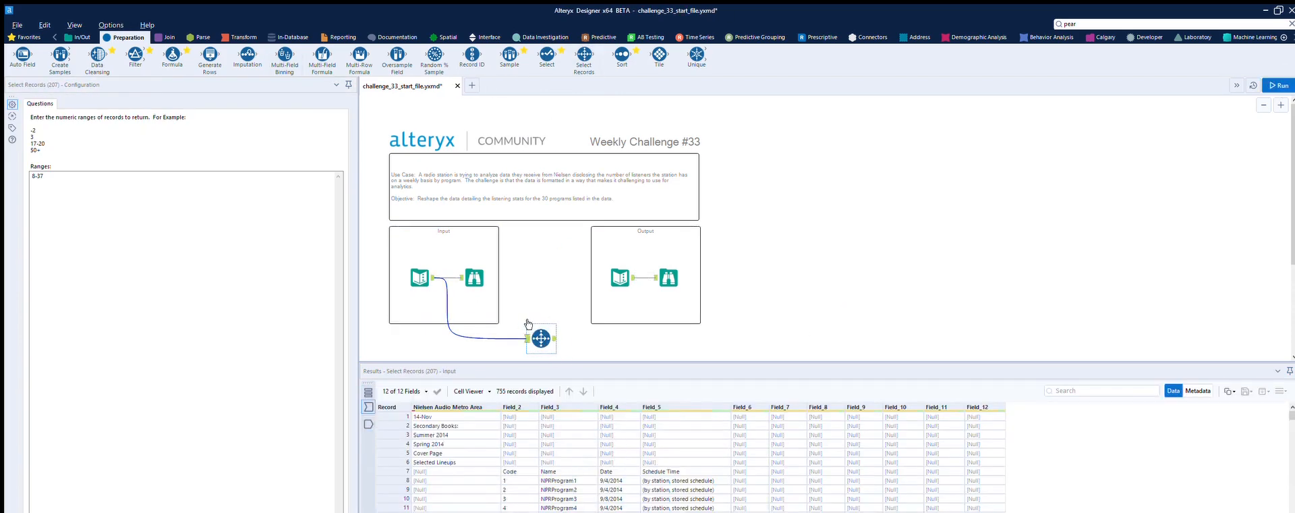
Change the Select Records range to 7-37 so it includes the header row, and rerun the workflow.
left_click(35, 176)
key("BackSpace")
type("7")
key("ctrl+r")
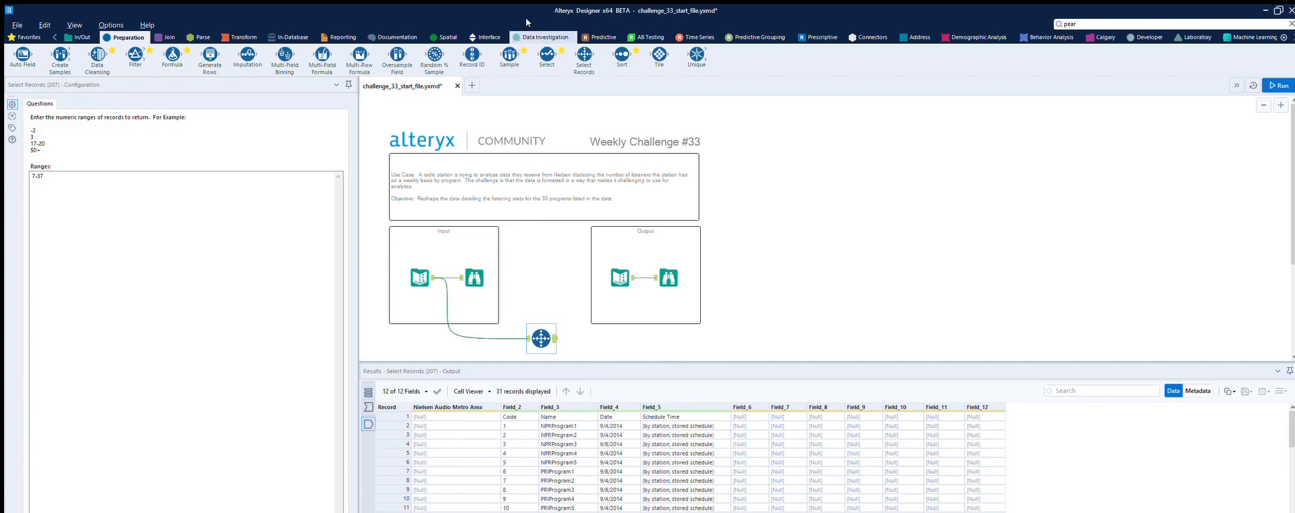
Add a Dynamic Rename tool after Select Records, taking field names from the first row of data, and run the workflow.
left_click(1150, 37)
left_click_drag(434, 56, 608, 344)
key("ctrl+r")
Add a Select tool after Dynamic Rename that keeps only Code, Name, Date and Schedule Time, and run the workflow.
left_click(123, 37)
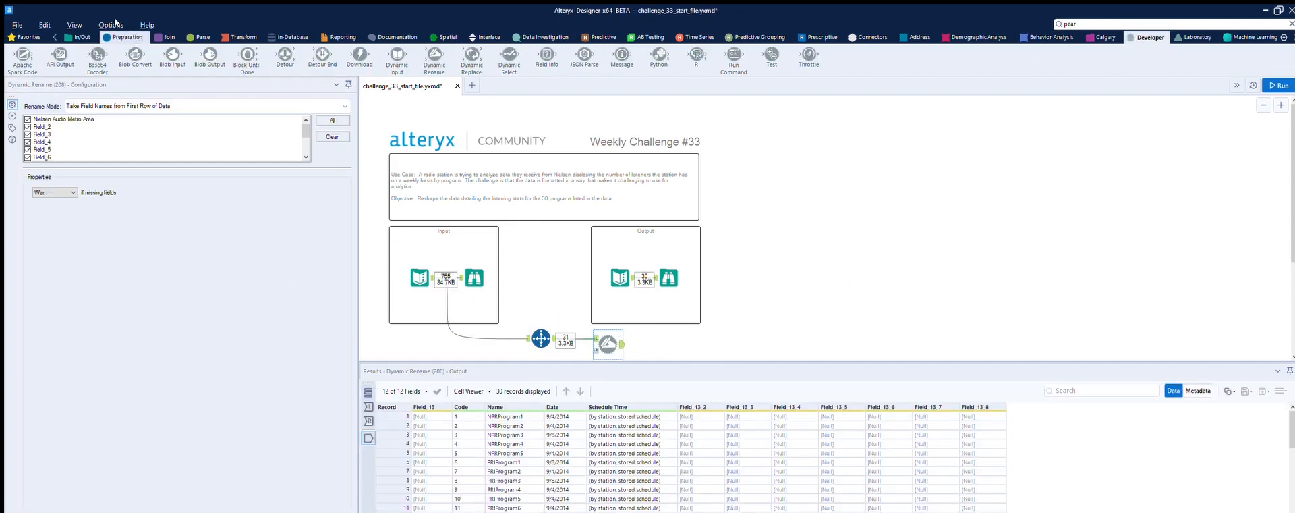
left_click_drag(546, 56, 681, 344)
left_click(41, 128)
left_click(41, 206)
left_click(41, 239)
left_click(1188, 124)
scroll(1188, 124, "down", 2)
key("ctrl+r")
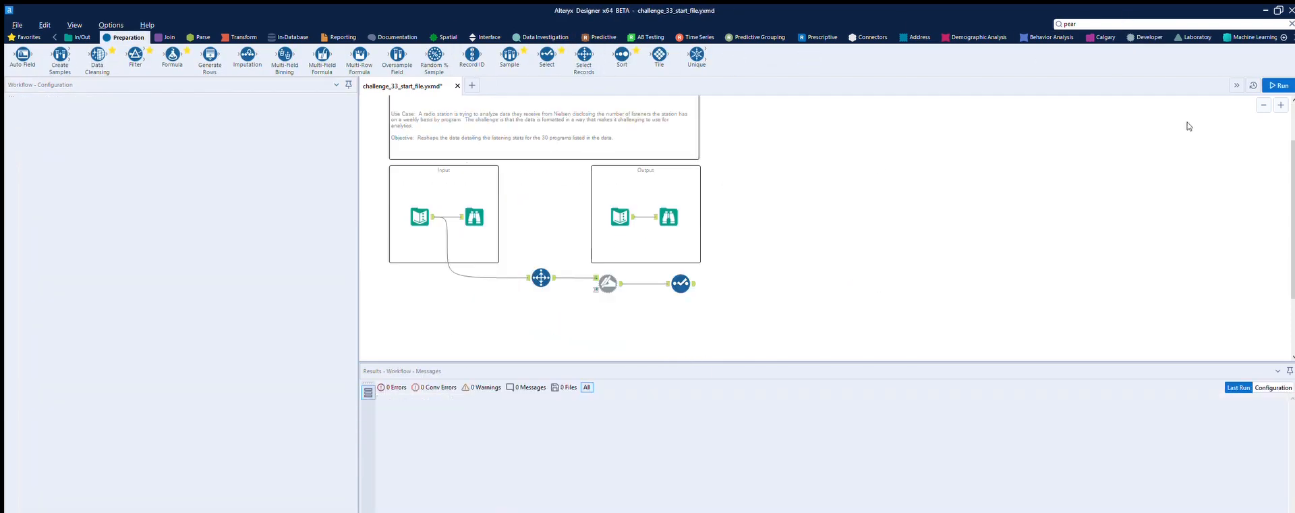
left_click(681, 283)
Add a second Select Records tool fed by the input data, set its range to 620+ and run the workflow.
left_click_drag(584, 56, 541, 339)
left_click_drag(433, 237, 529, 340)
left_click_drag(1292, 415, 1291, 499)
scroll(607, 429, "up", 20)
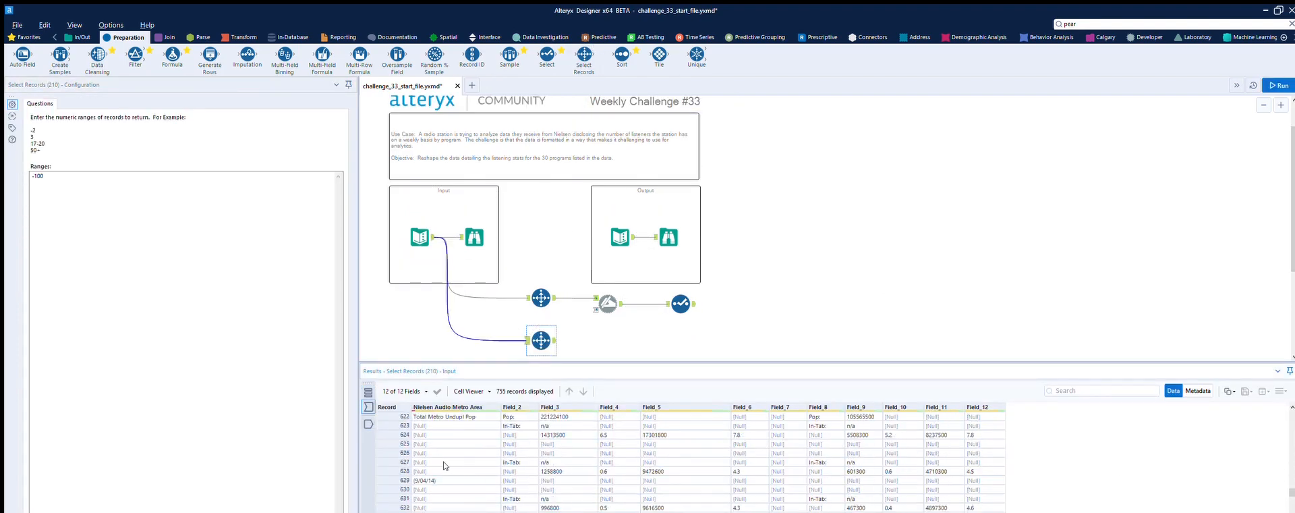
scroll(444, 464, "up", 1)
left_click_drag(49, 176, 4, 161)
type("620+")
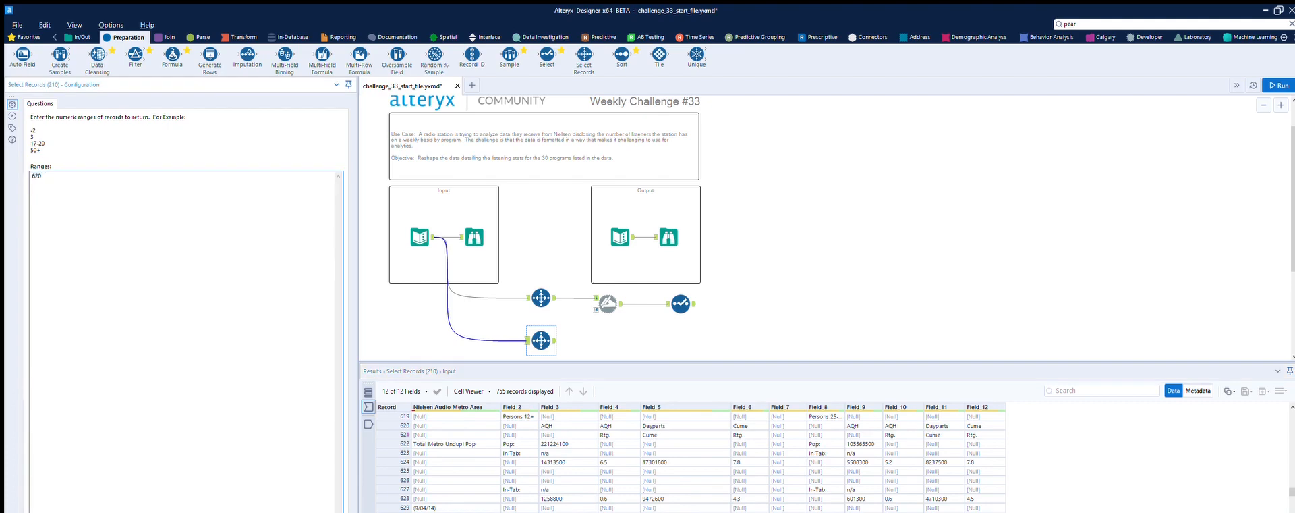
key("ctrl+r")
left_click(554, 340)
Add a Dynamic Rename tool to the second branch, using the first row as field names, and run the workflow.
left_click(1147, 37)
left_click_drag(434, 58, 608, 344)
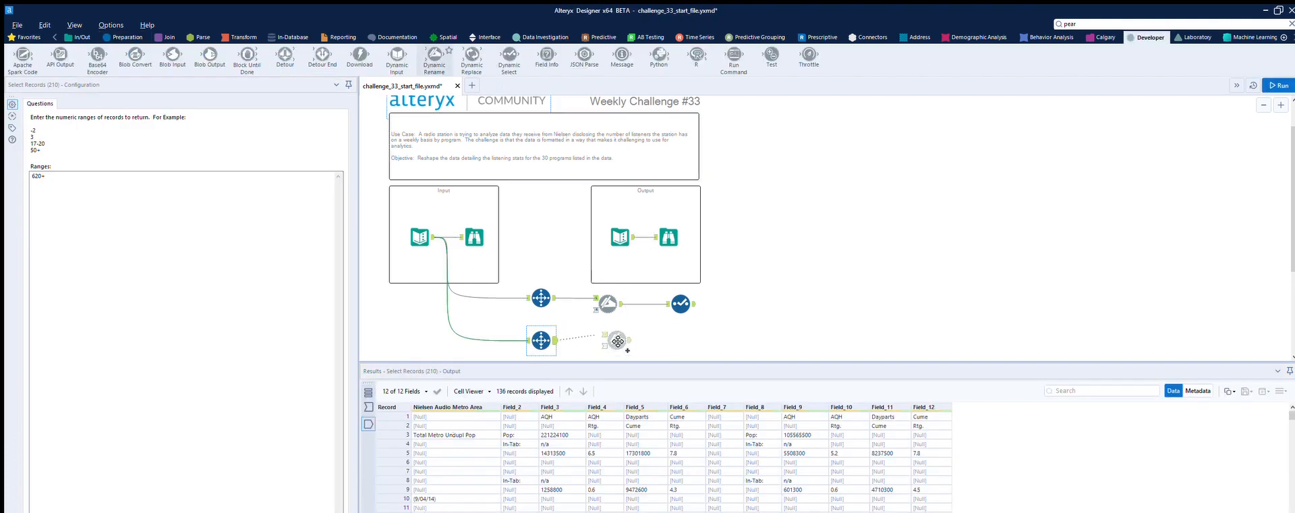
key("ctrl+r")
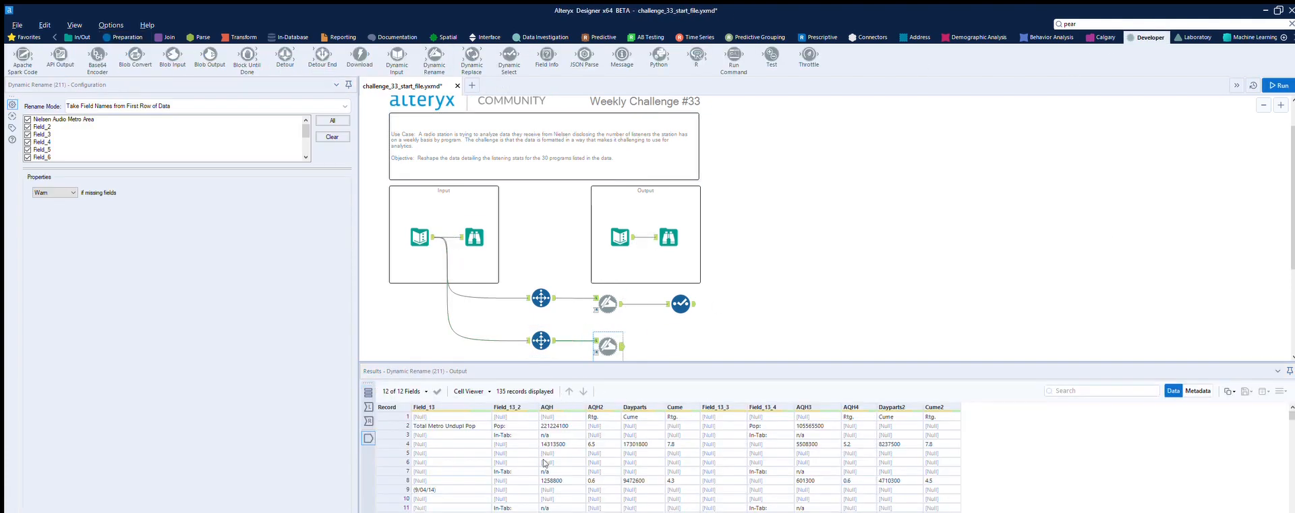
Add another Select Records tool after the second Dynamic Rename, set its range to 8-126 and run the workflow.
left_click(124, 37)
left_click_drag(584, 55, 680, 346)
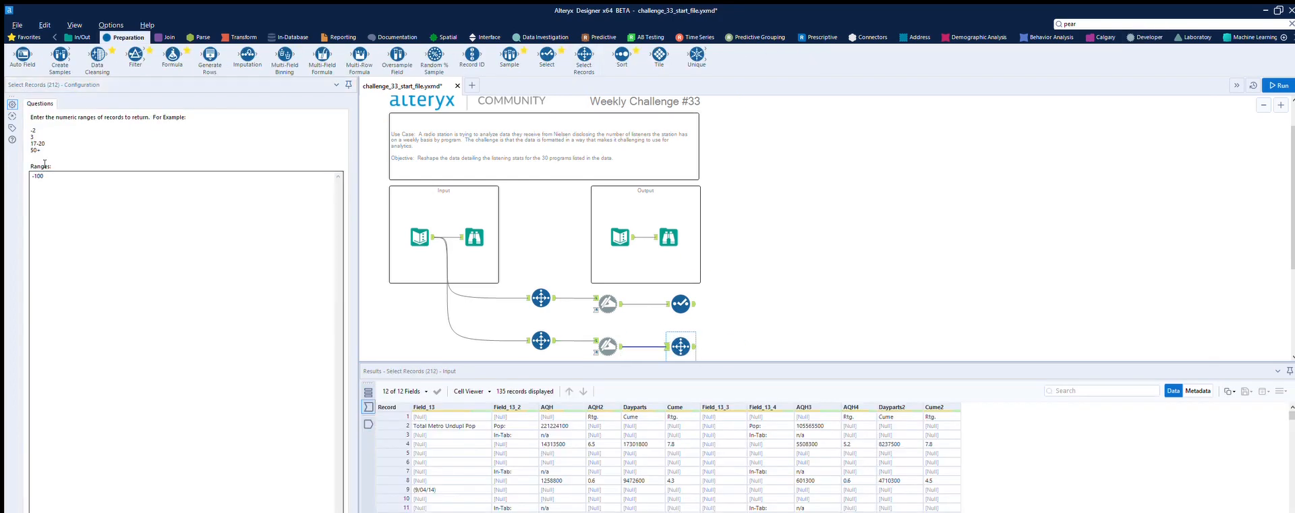
left_click_drag(48, 176, 13, 162)
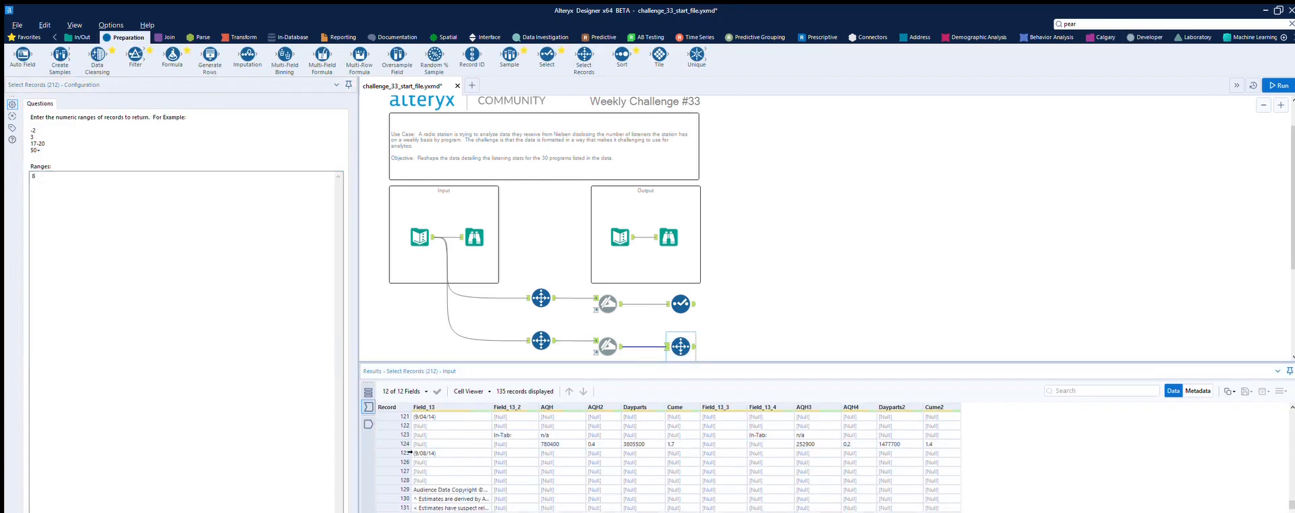
key("ctrl+r")
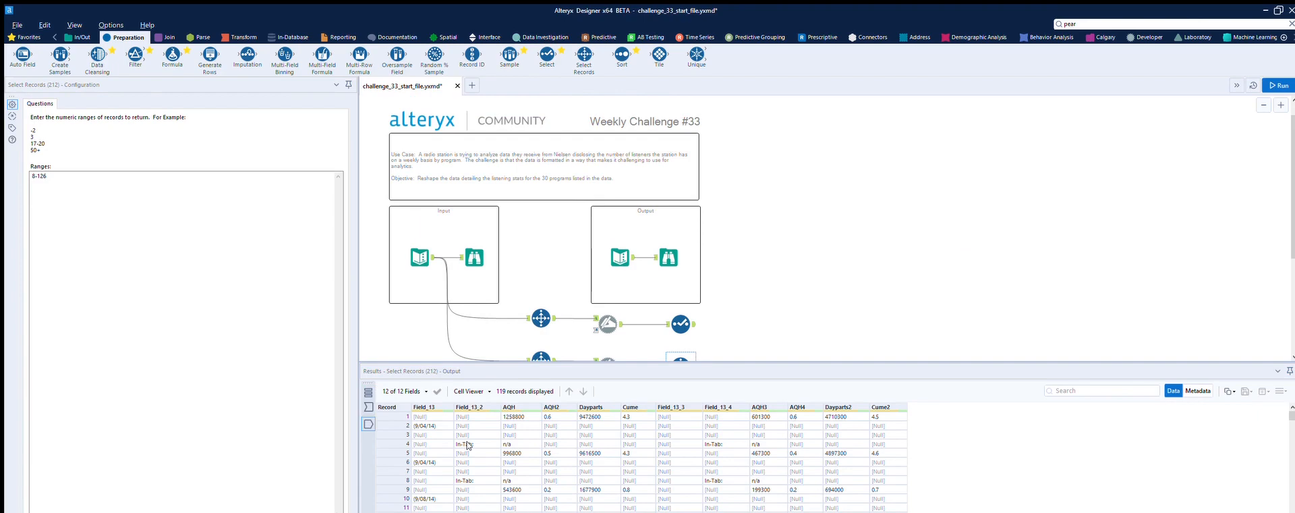
Add a Multi-Row Formula tool creating a V_String field with the expression [Row+1:Field_13], and run the workflow.
left_click_drag(359, 55, 747, 326)
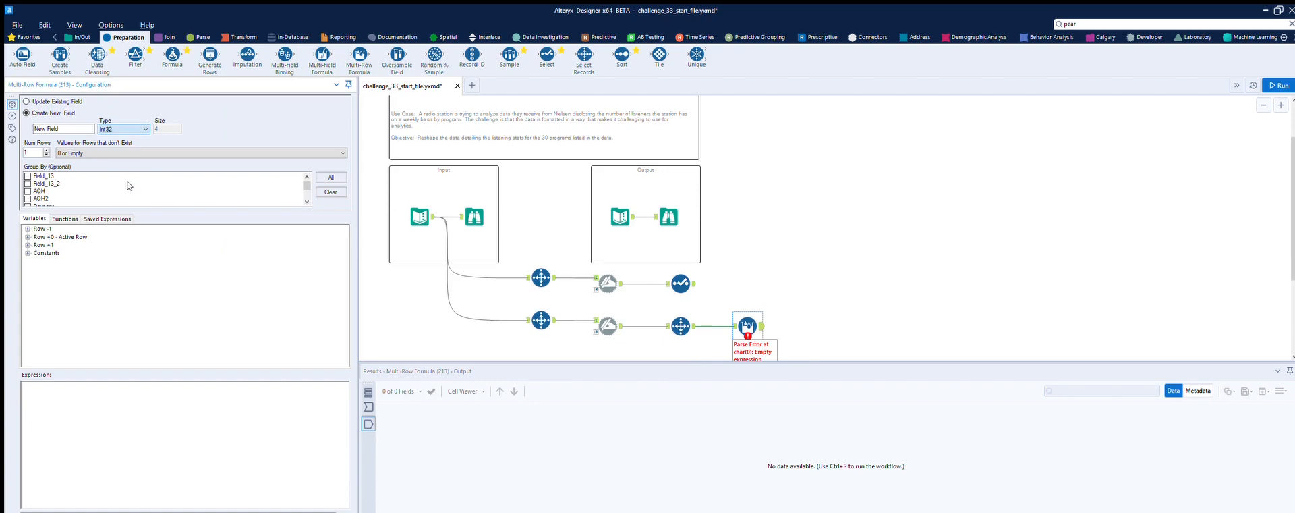
key("v")
left_click(28, 245)
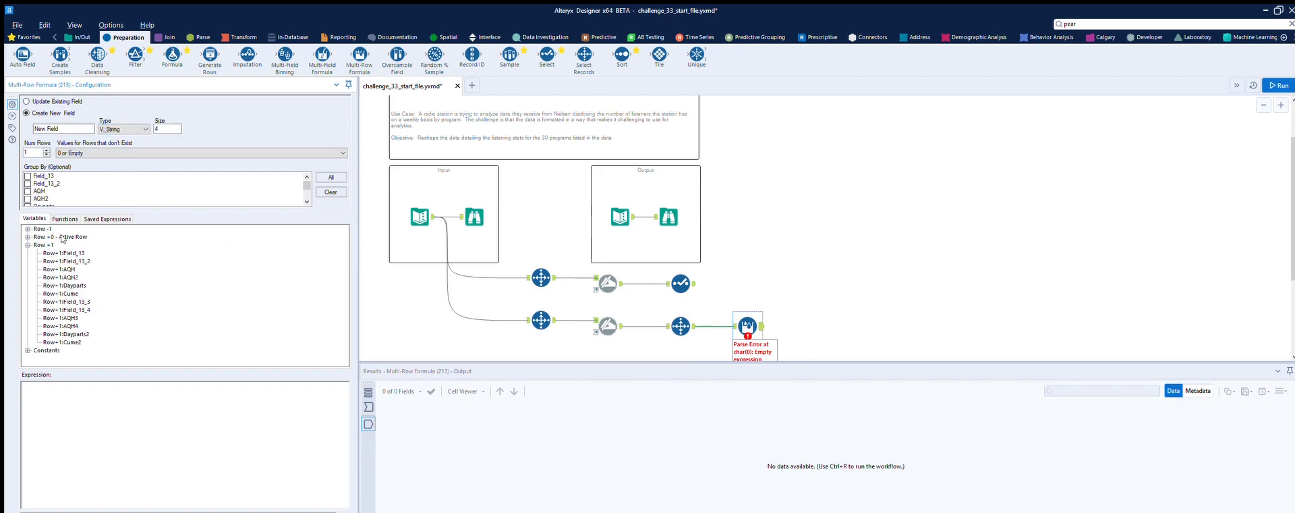
double_click(64, 253)
left_click(693, 313)
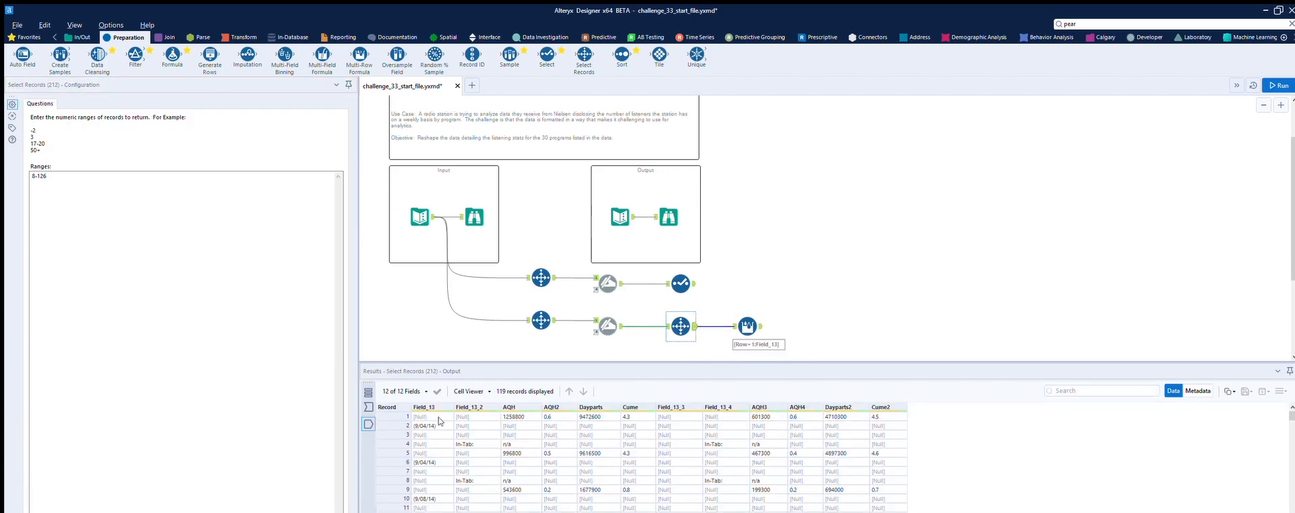
left_click(746, 326)
key("ctrl+r")
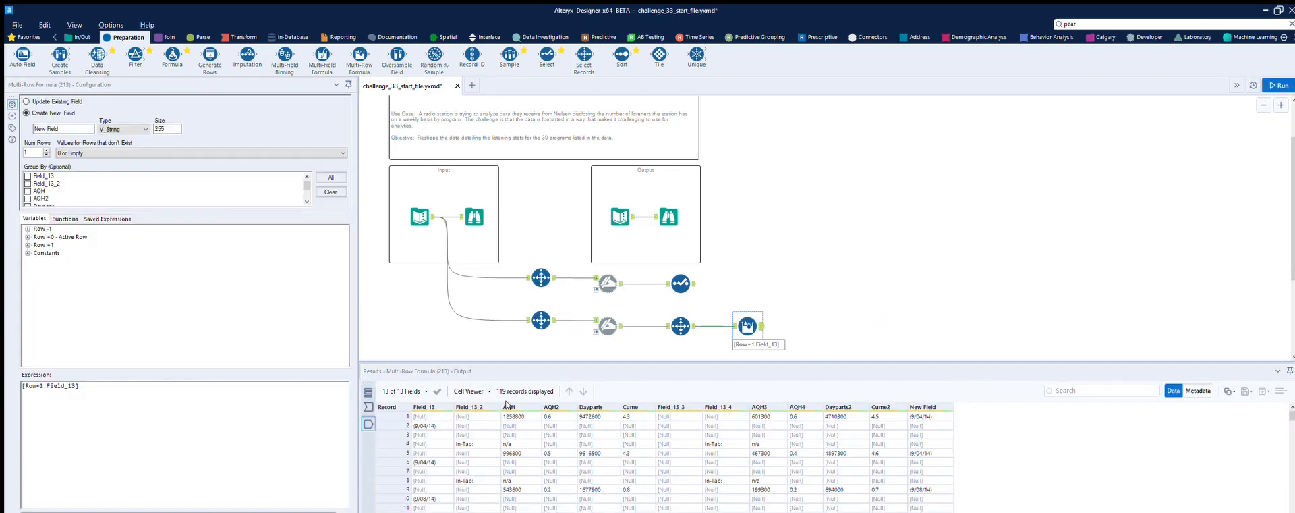
Add a Filter tool after the Multi-Row Formula that keeps rows where AQH is not null, and run the workflow.
left_click_drag(142, 45, 808, 331)
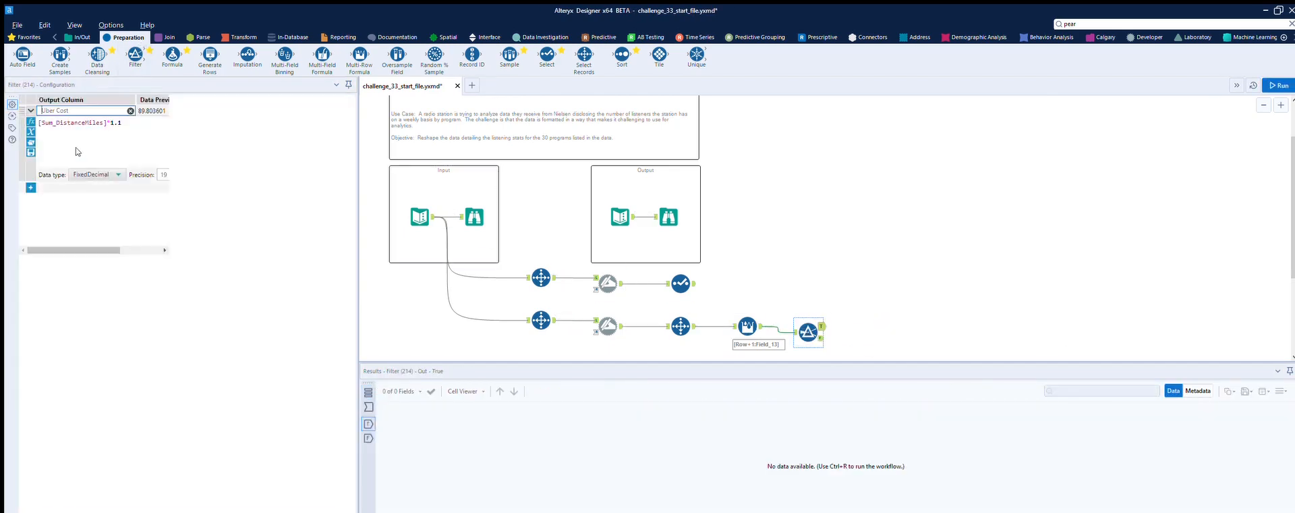
left_click(142, 139)
left_click(68, 178)
left_click(230, 141)
left_click(201, 173)
key("ctrl+r")
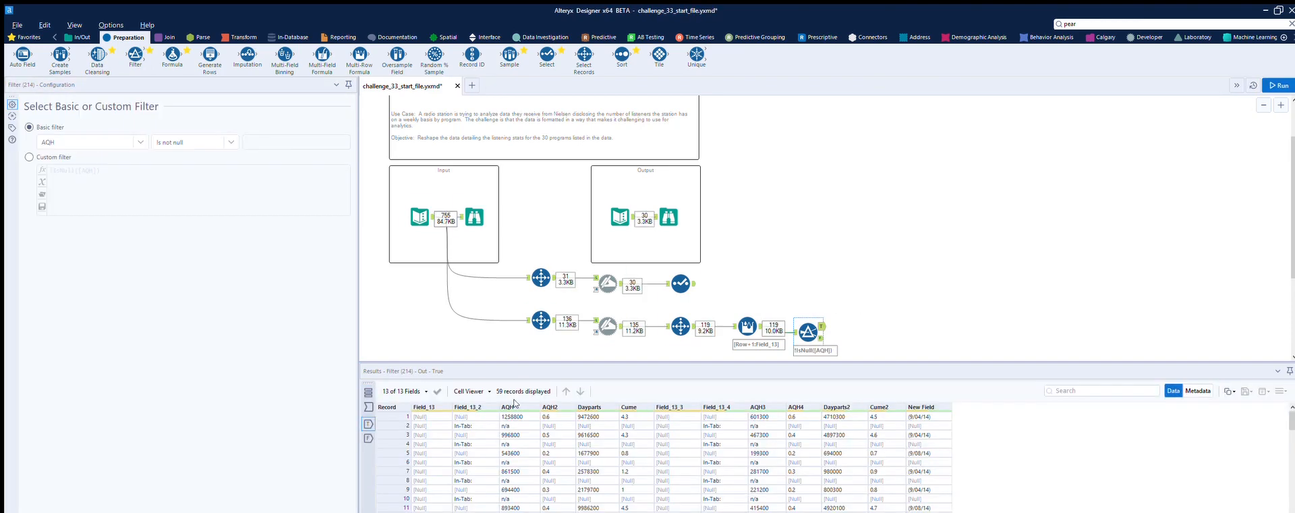
Change the filter condition to AQH2 is not null, rerun the workflow and review the results.
left_click(73, 140)
left_click(68, 188)
key("ctrl+r")
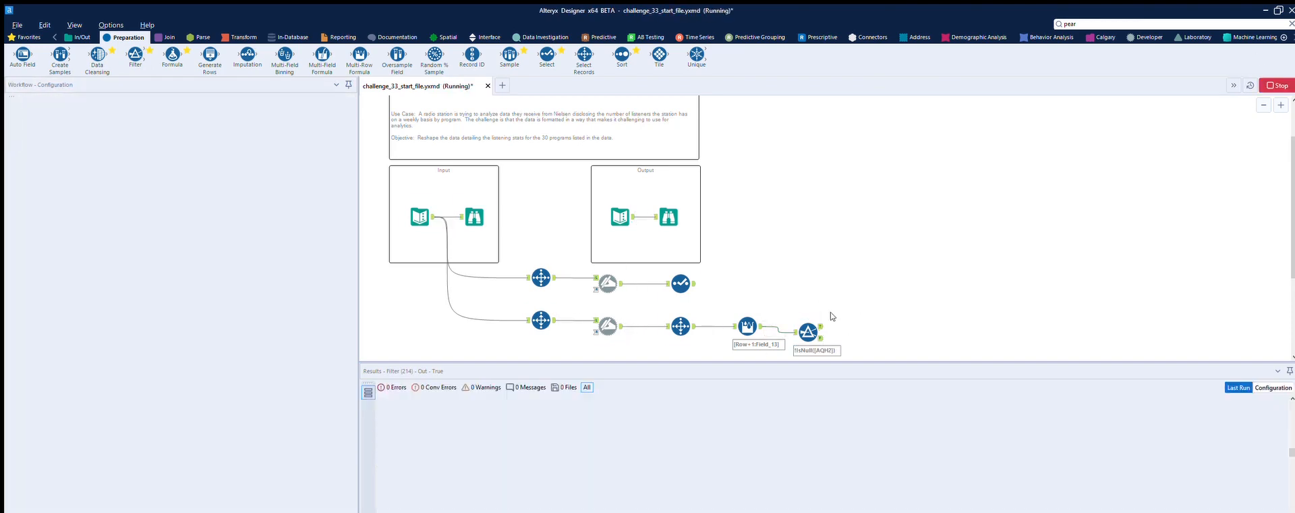
scroll(525, 439, "down", 7)
scroll(526, 440, "up", 3)
scroll(527, 441, "up", 4)
Add a Record ID tool after the Filter's true output, run the workflow and review the results.
left_click_drag(472, 56, 885, 324)
key("ctrl+r")
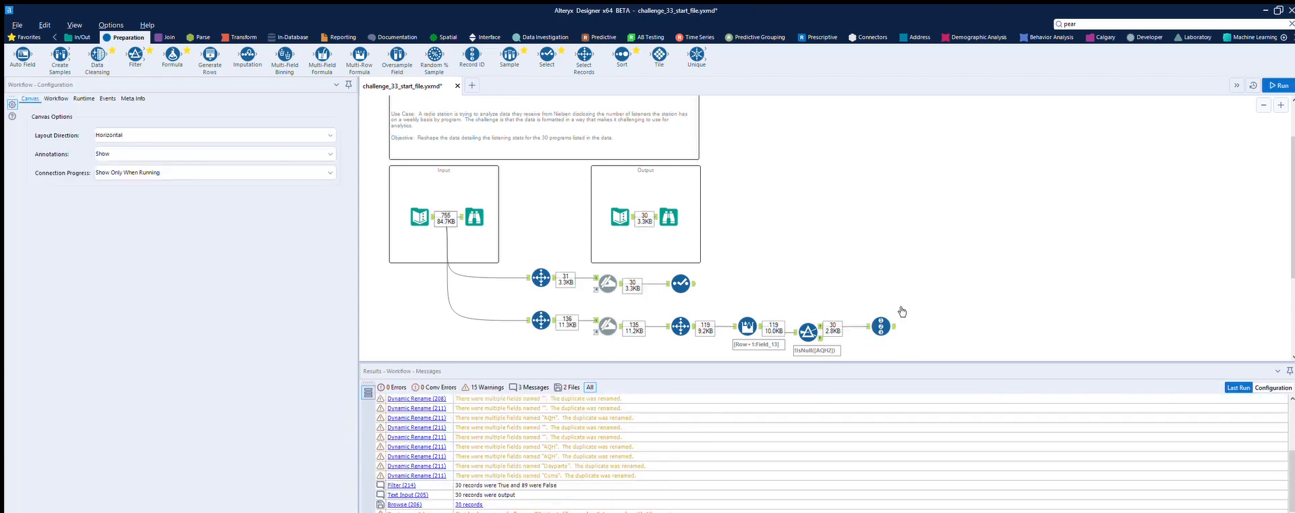
scroll(552, 430, "down", 7)
scroll(552, 430, "up", 1)
scroll(472, 297, "up", 1)
Add a Join tool matching Code from the program list to RecordID from the listening stats, and run the workflow.
left_click(170, 38)
left_click_drag(134, 56, 809, 344)
scroll(859, 301, "down", 3)
left_click_drag(694, 243, 798, 238)
left_click_drag(809, 244, 983, 261)
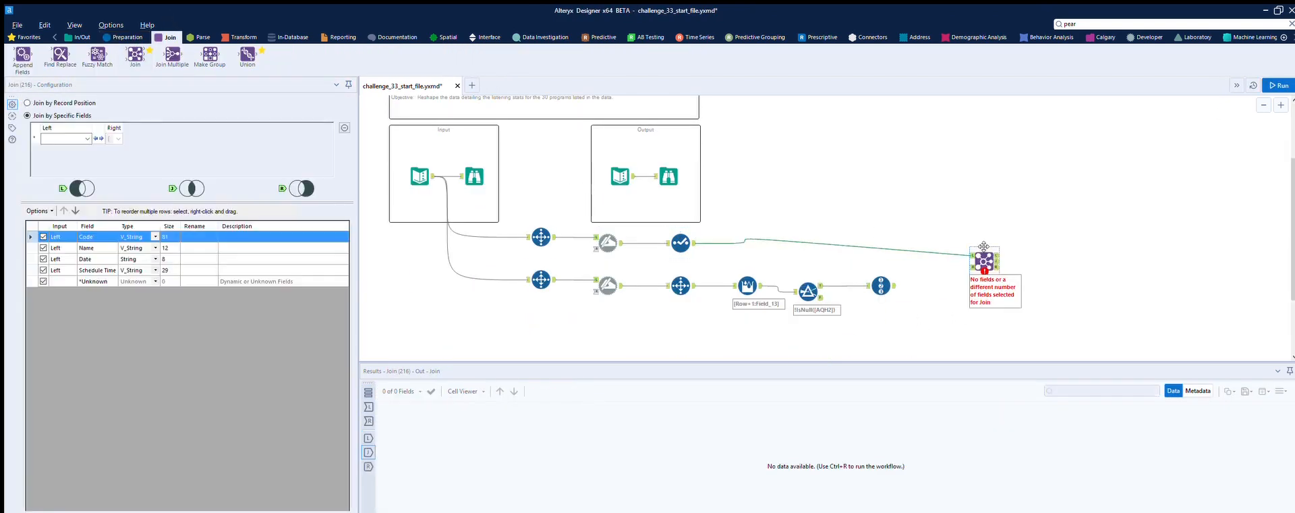
left_click_drag(894, 286, 949, 273)
left_click(141, 139)
left_click(123, 148)
key("ctrl+r")
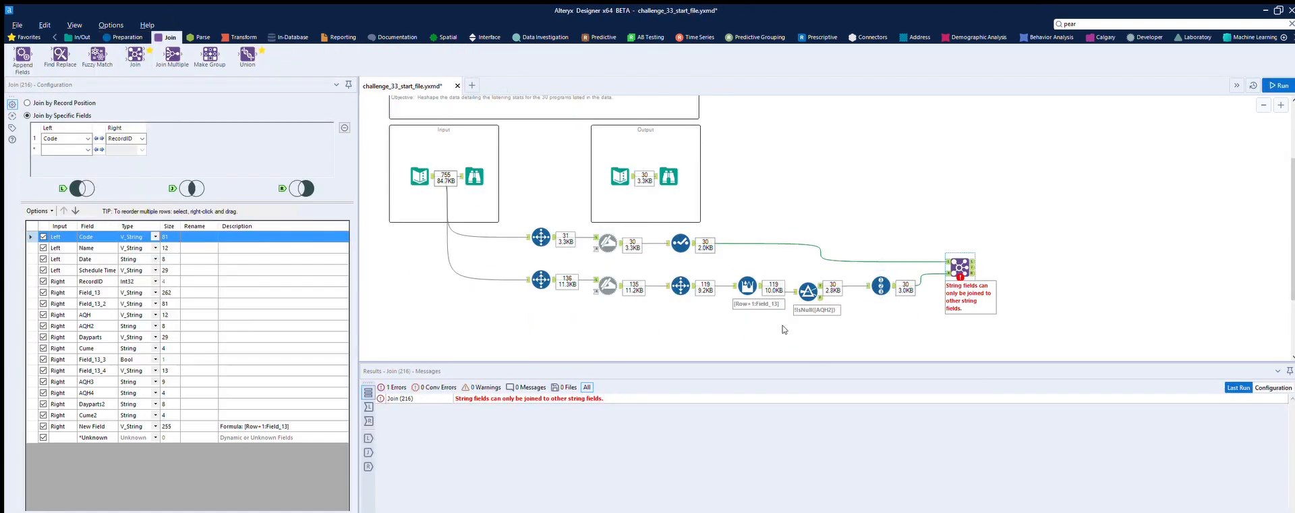
Exclude RecordID, Field_13, Field_13_2, Field_13_3, Field_13_4 and New Field from the Join's output.
left_click(43, 282)
left_click(44, 292)
left_click(43, 359)
left_click(44, 370)
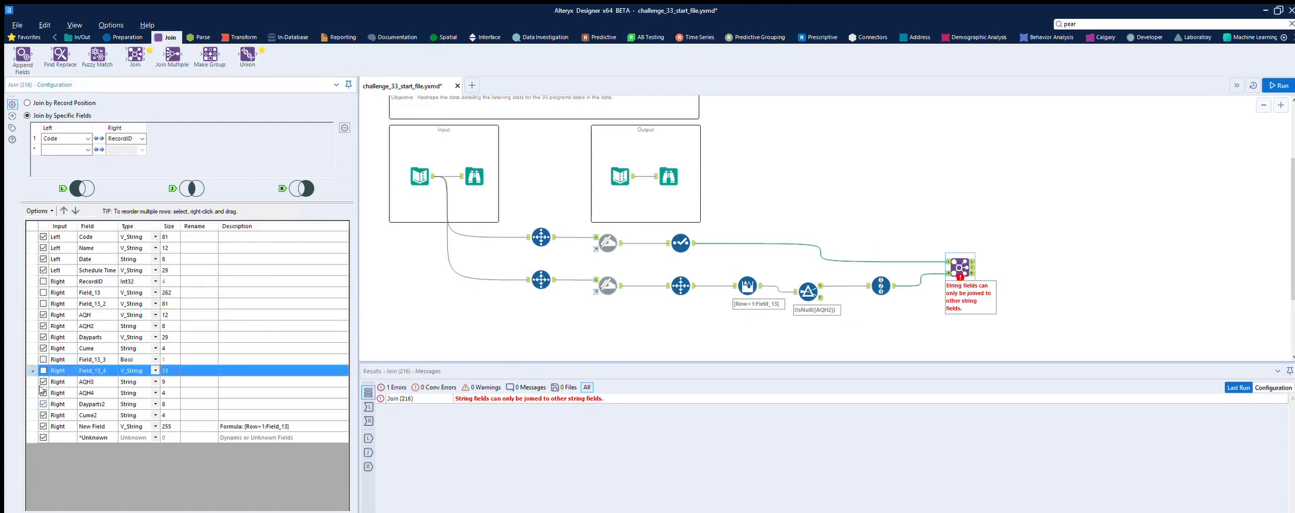
left_click(44, 425)
Change the Code field's type to Int64 in the Select tool feeding the Join, and rerun the workflow.
key("ctrl+r")
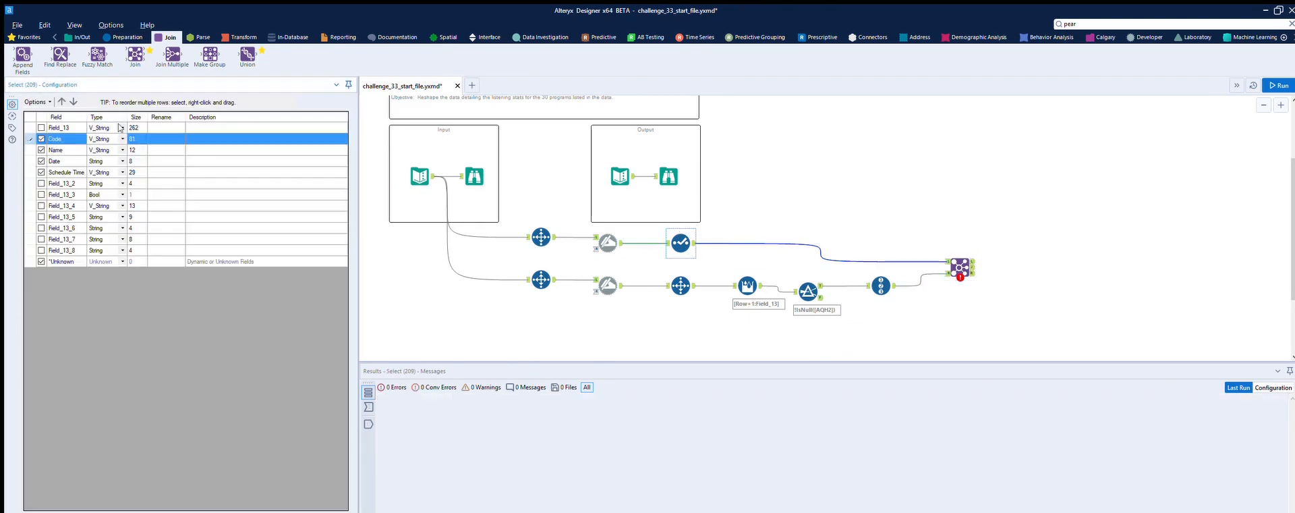
left_click(677, 167)
left_click(959, 267)
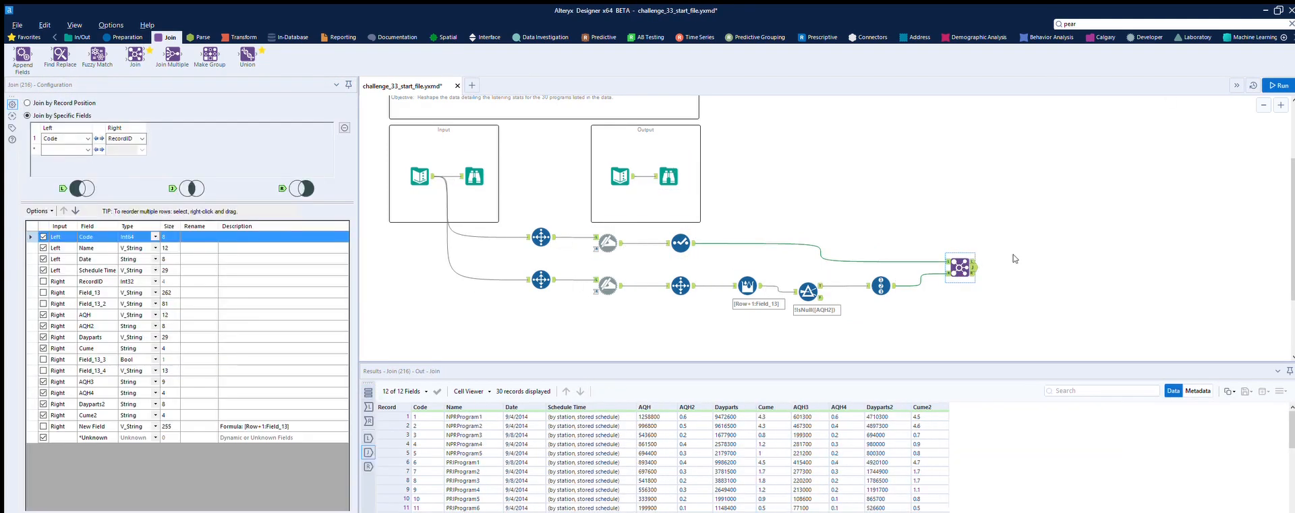
Add a Browse tool to the Join's output, run the workflow and compare the result with the expected output.
key("ctrl+shift+b")
key("ctrl+r")
left_click(669, 170)
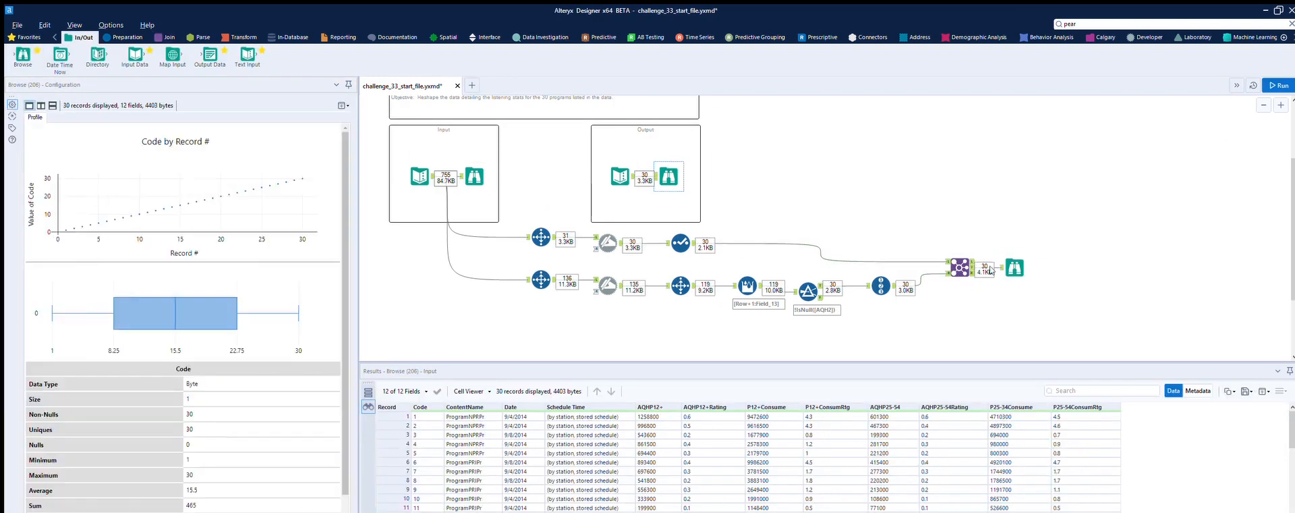
left_click(1014, 267)
left_click(669, 164)
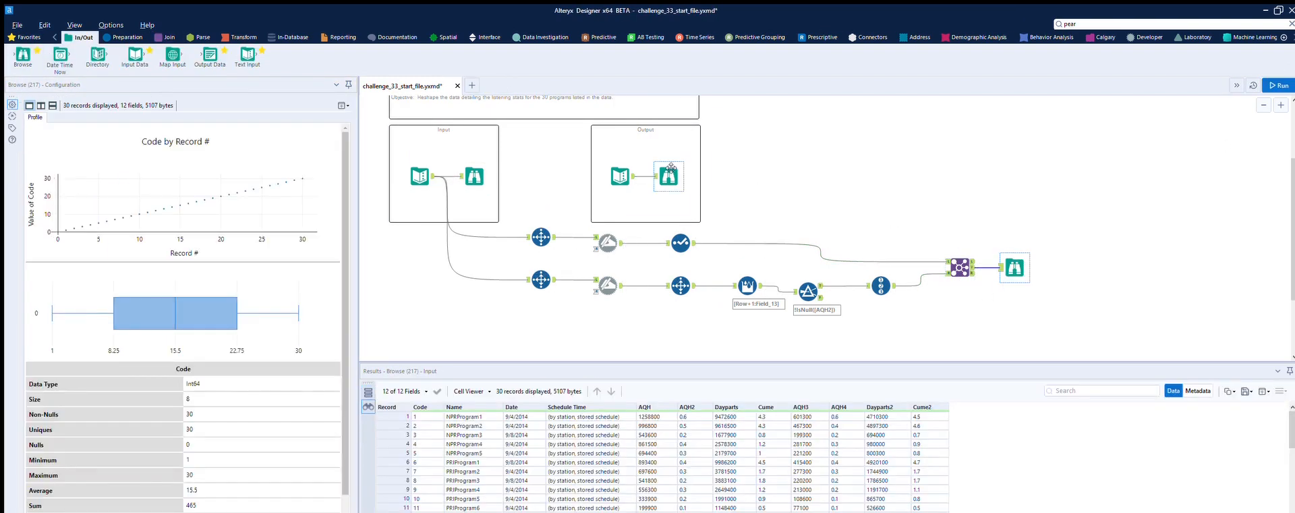
Rename the Join's AQH field as AQHP12+ and AQH2 as AQHP12+Rating, using the expected output as reference.
left_click(965, 260)
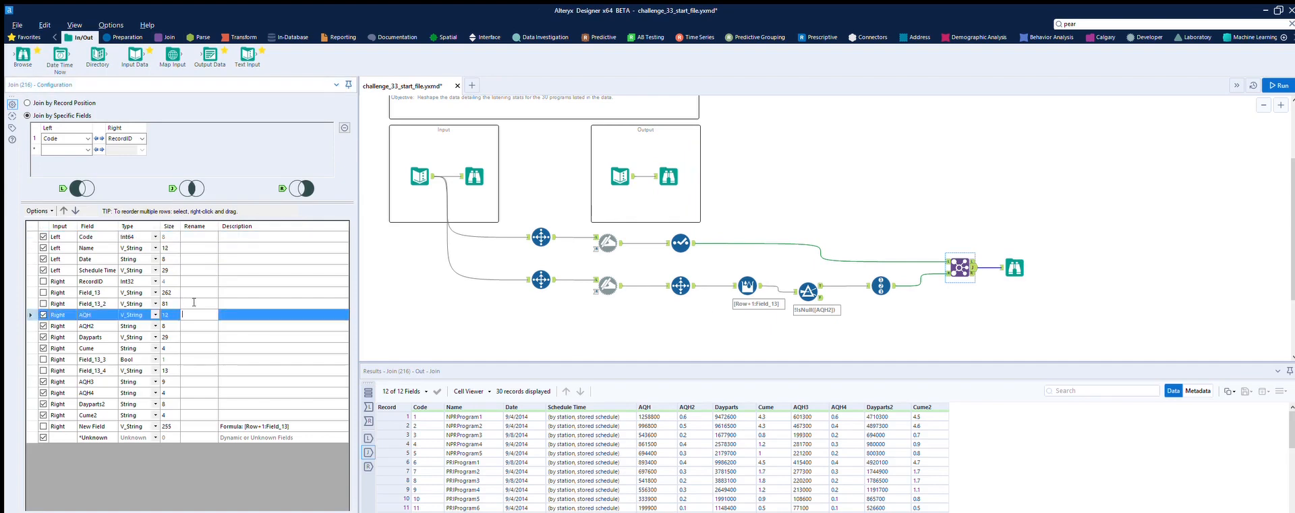
left_click(668, 175)
left_click(959, 267)
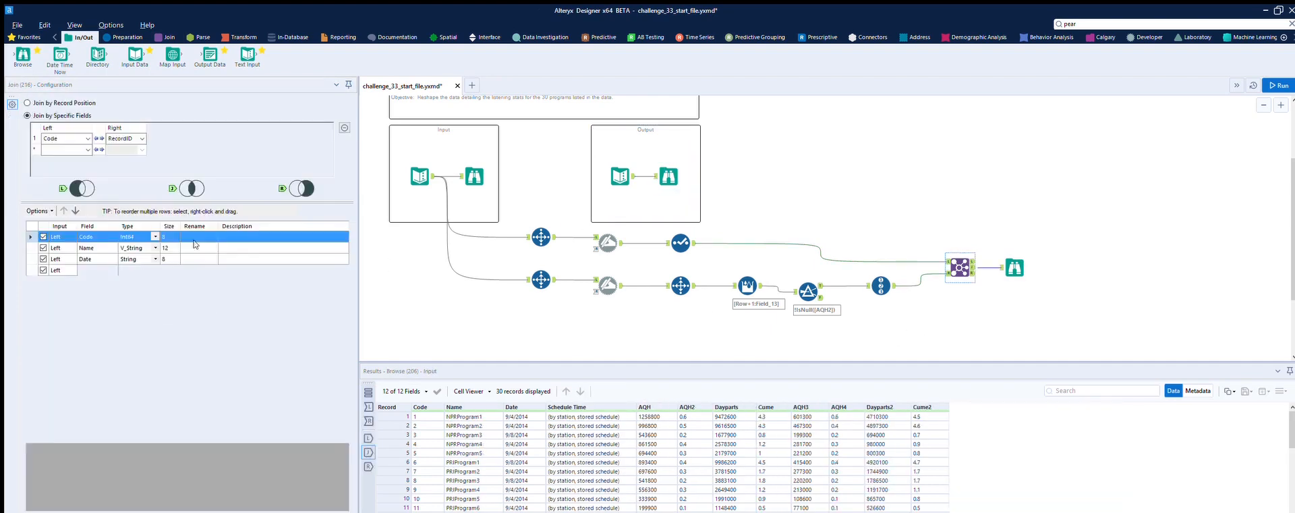
left_click(194, 315)
type("P12+")
left_click(668, 176)
left_click(960, 267)
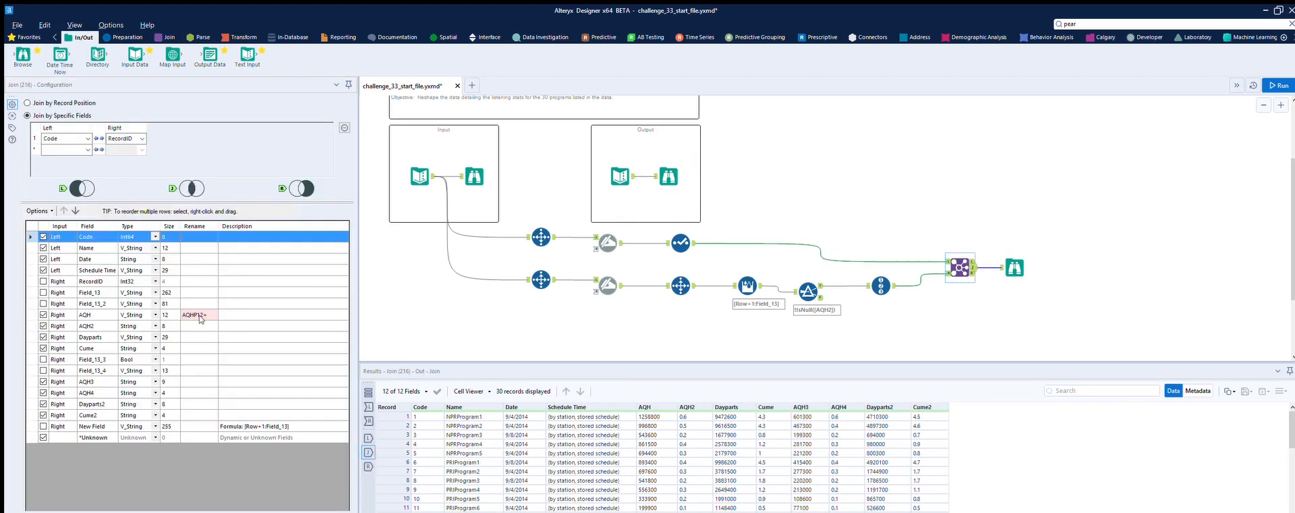
left_click(199, 314)
key("Down")
type("AQHP12=Rating")
key("BackSpace")
type("+")
key("Down")
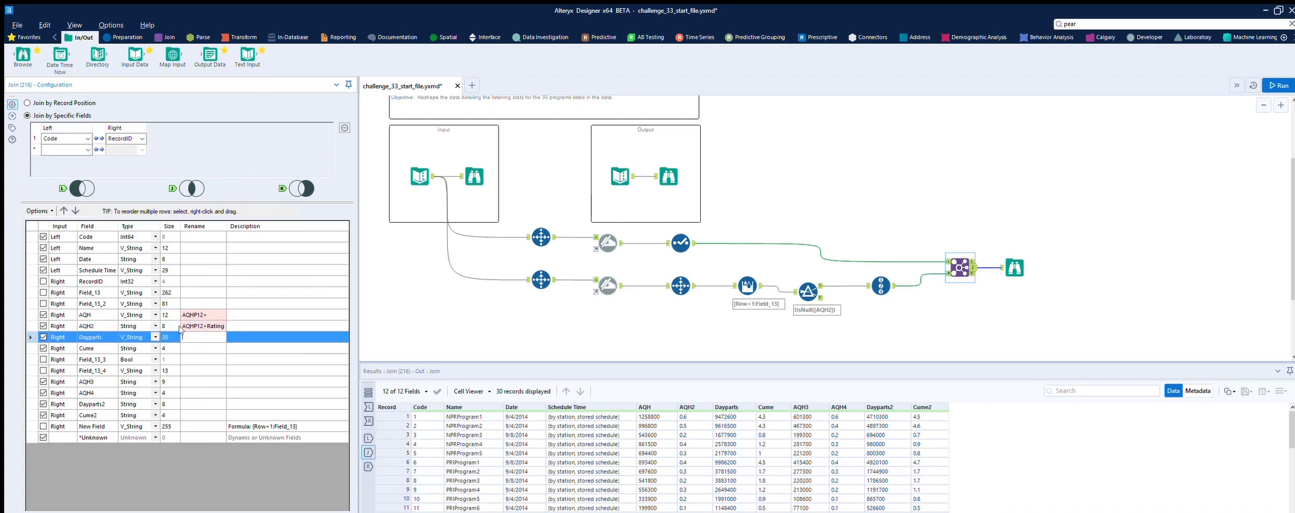
Check the expected column names, and rename Dayparts as P12+Consume and Cume as P12+ConsumeRtg in the Join.
left_click(668, 176)
left_click(1014, 267)
left_click(960, 267)
left_click(195, 325)
key("Down")
type("P12+Consume")
key("Down")
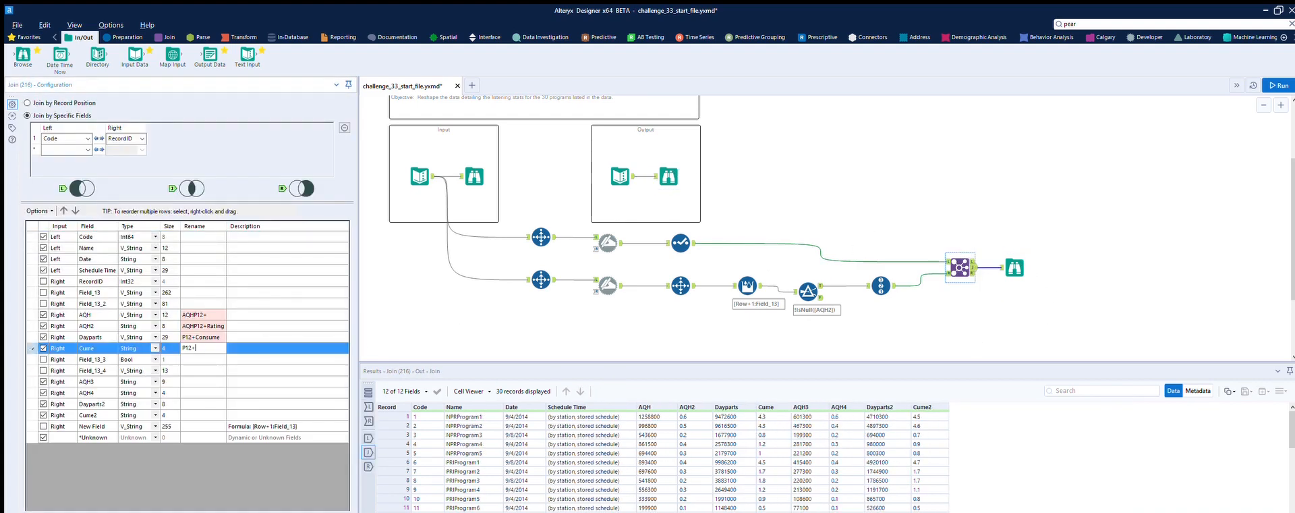
type("P12+ConsumeRtg")
key("Down")
Enter AQHP24-54 as the new name for Field_13_3 and AQHP24-54Rating for Field_13_4 in the Join.
left_click(668, 176)
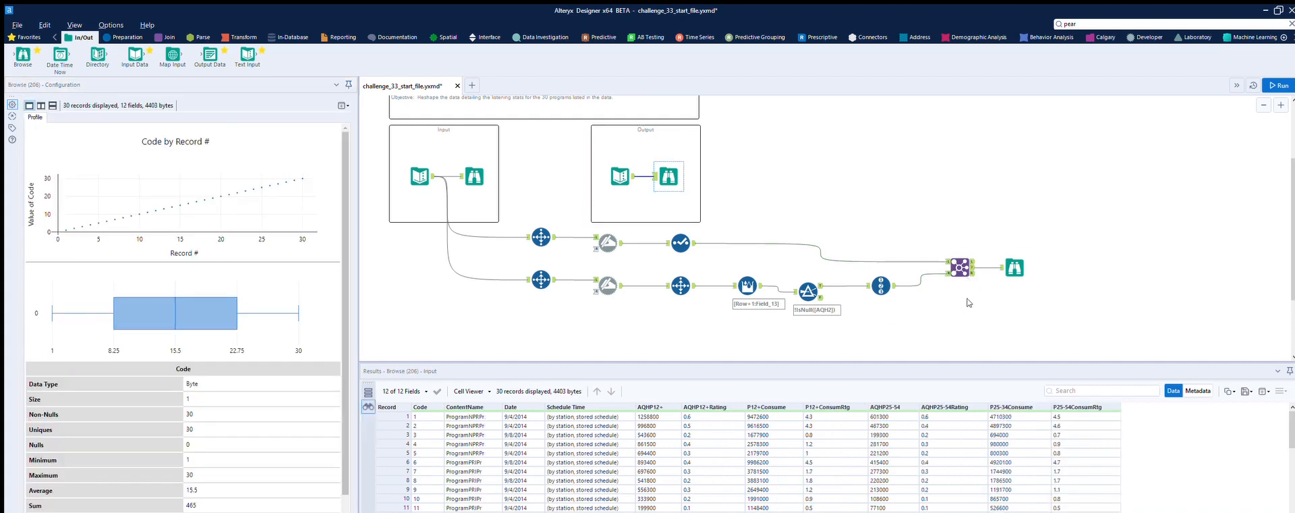
left_click(960, 267)
type("AQHP24-")
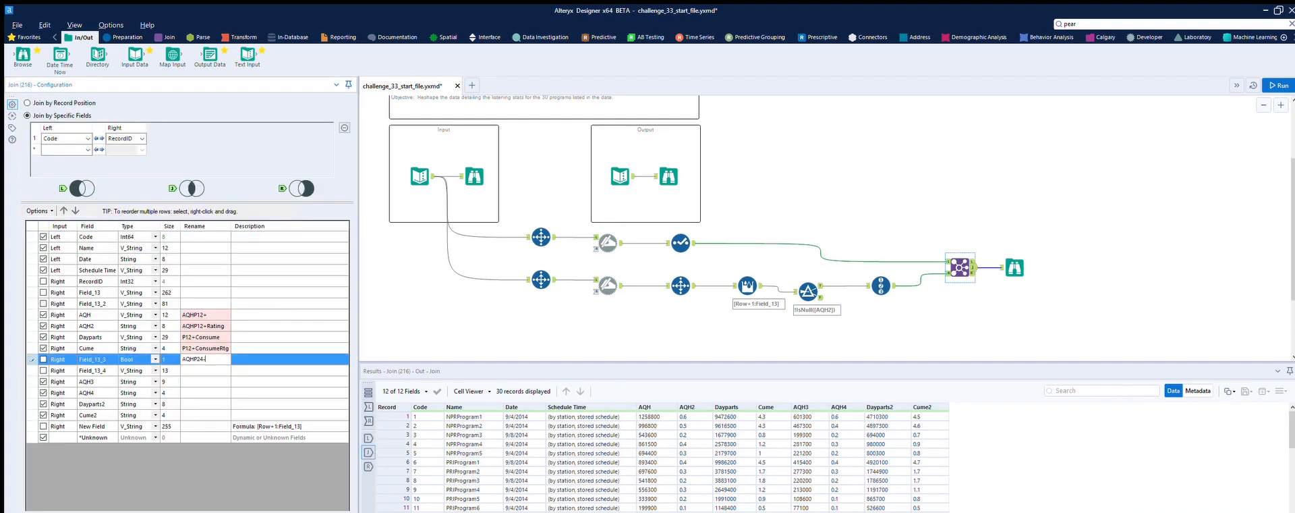
type("54")
key("Down")
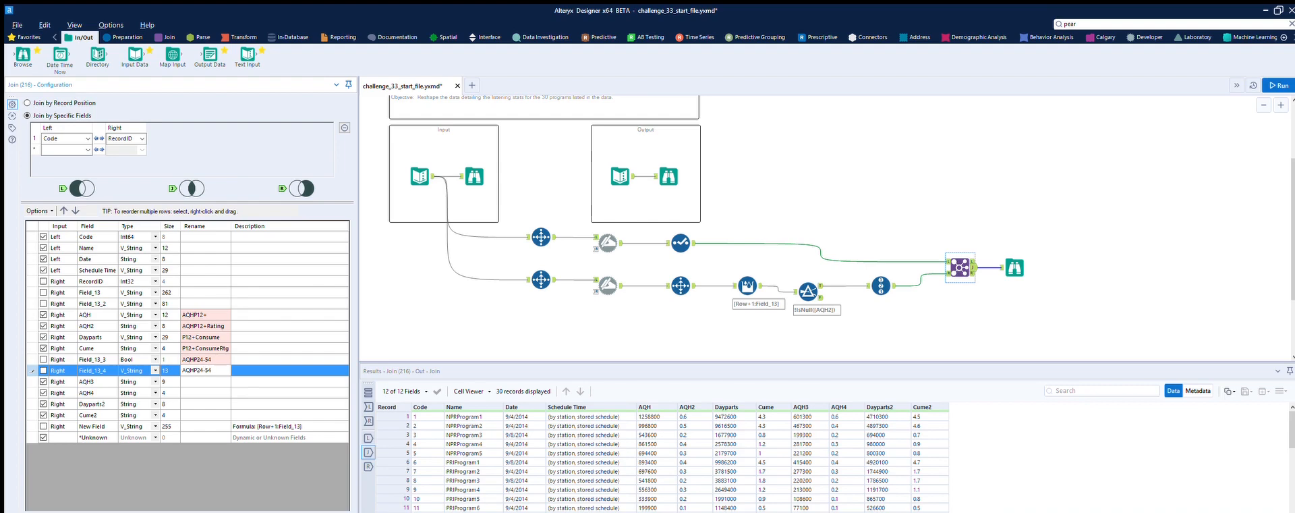
type("Rating")
key("Down")
Rename AQH3 as AQHP24-54Consume and AQH4 as AQHP24-54ConsumeRtg in the Join, and review the joined output.
left_click(669, 176)
left_click(960, 267)
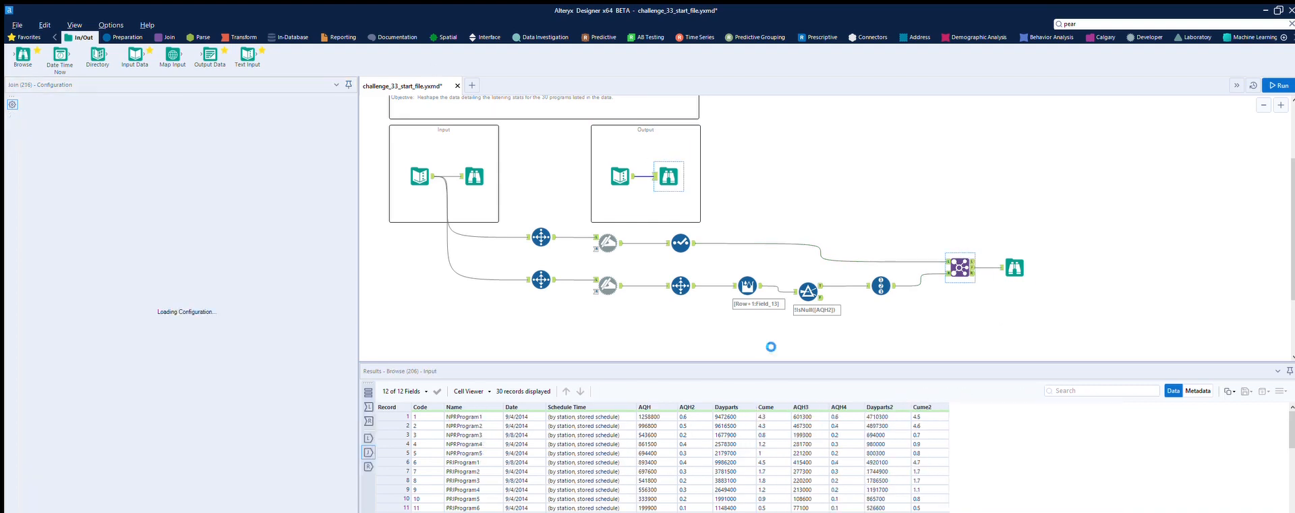
type("AQHP24-34C")
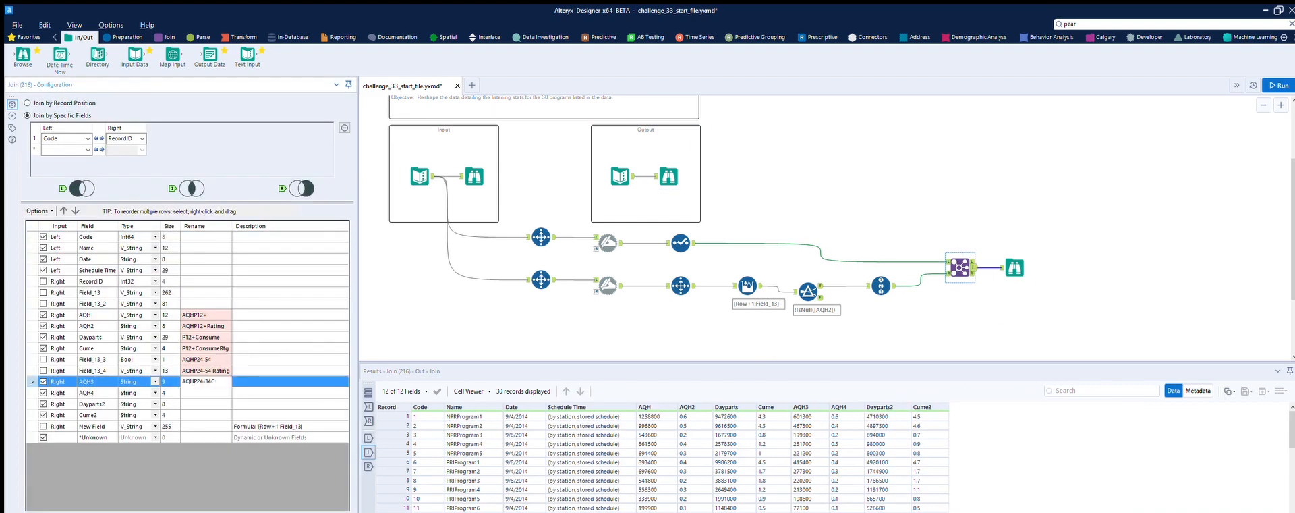
type("onsume")
key("Down")
type("AQHP24-54ConsumeRtg")
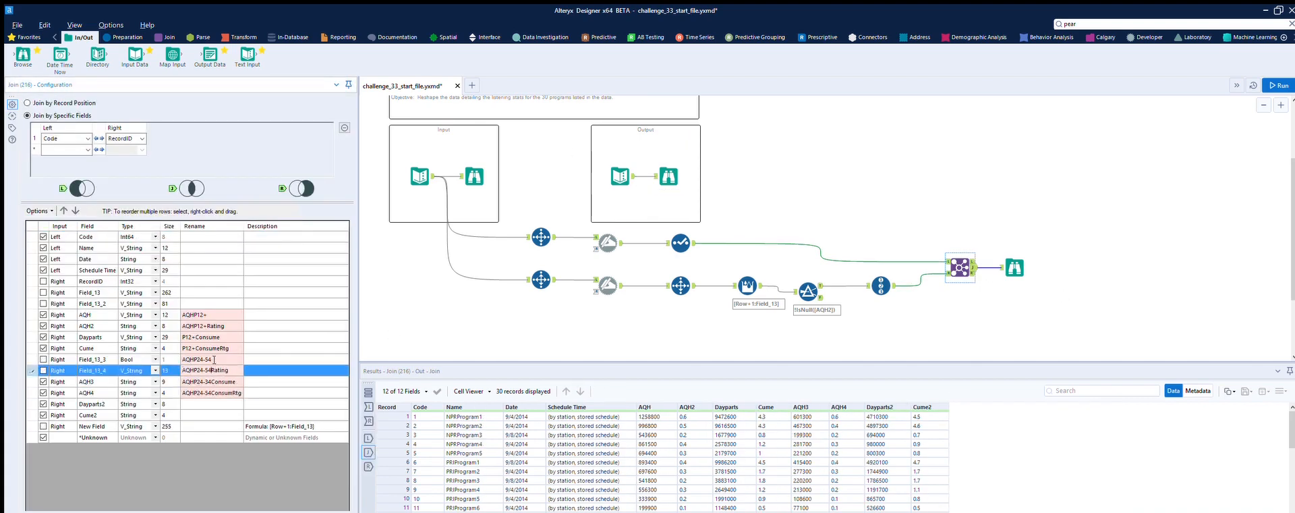
left_click(1017, 262)
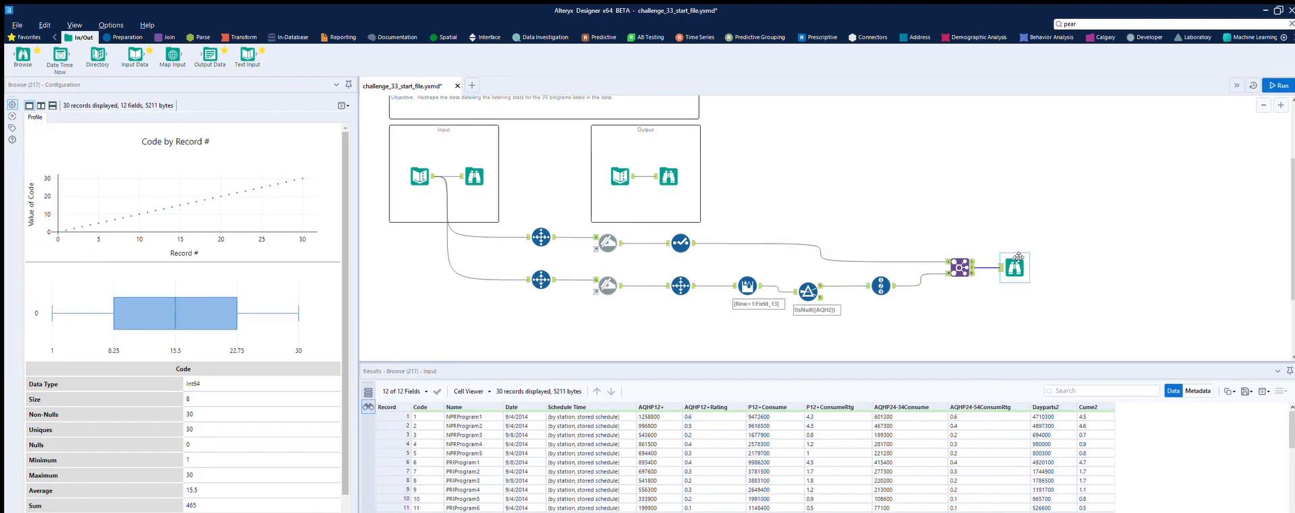
Copy the names AQHP24-54Consume and AQHP24-54ConsumeRtg from AQH3 and AQH4 to Dayparts2 and Cume2 in the Join.
left_click(961, 259)
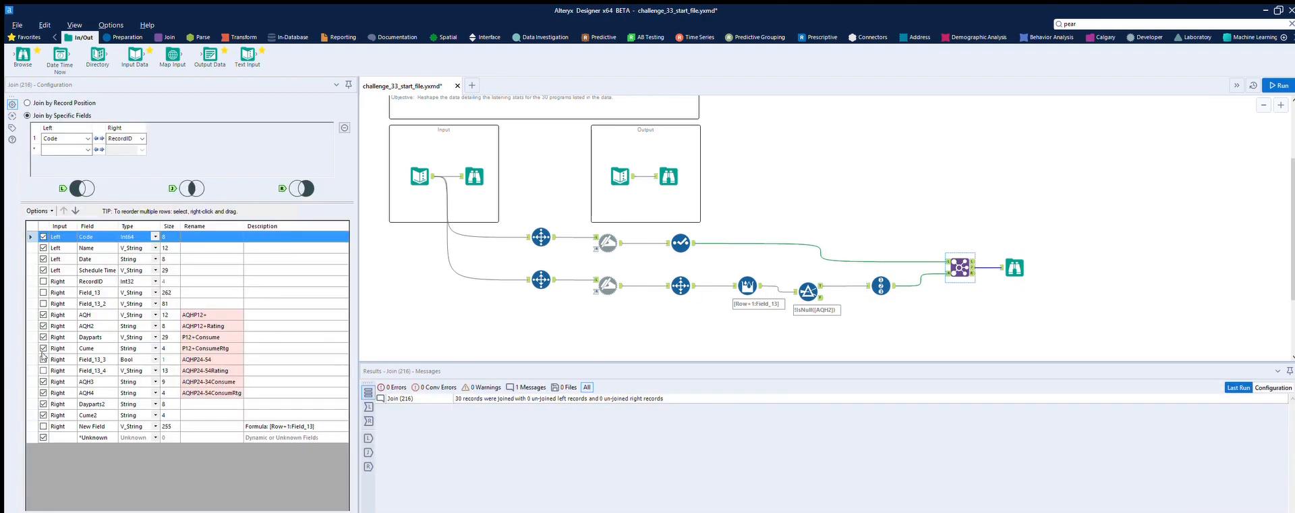
left_click(43, 359)
left_click(43, 370)
left_click(43, 403)
left_click(193, 360)
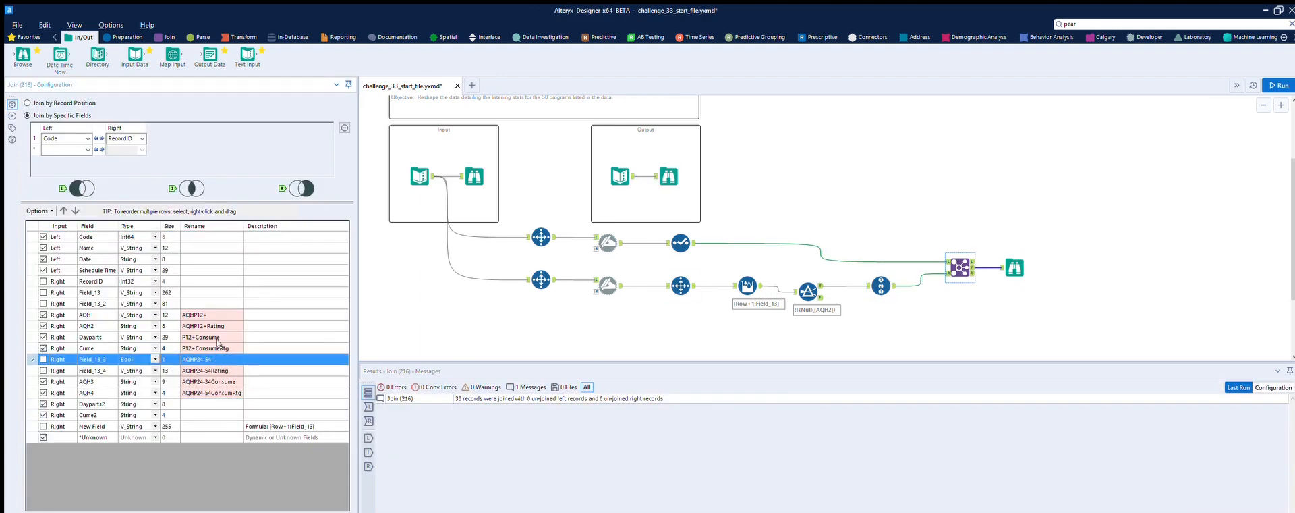
left_click(215, 359)
left_click(221, 392)
key("ctrl+c")
left_click(217, 415)
key("ctrl+v")
left_click(211, 382)
key("ctrl+c")
left_click(196, 403)
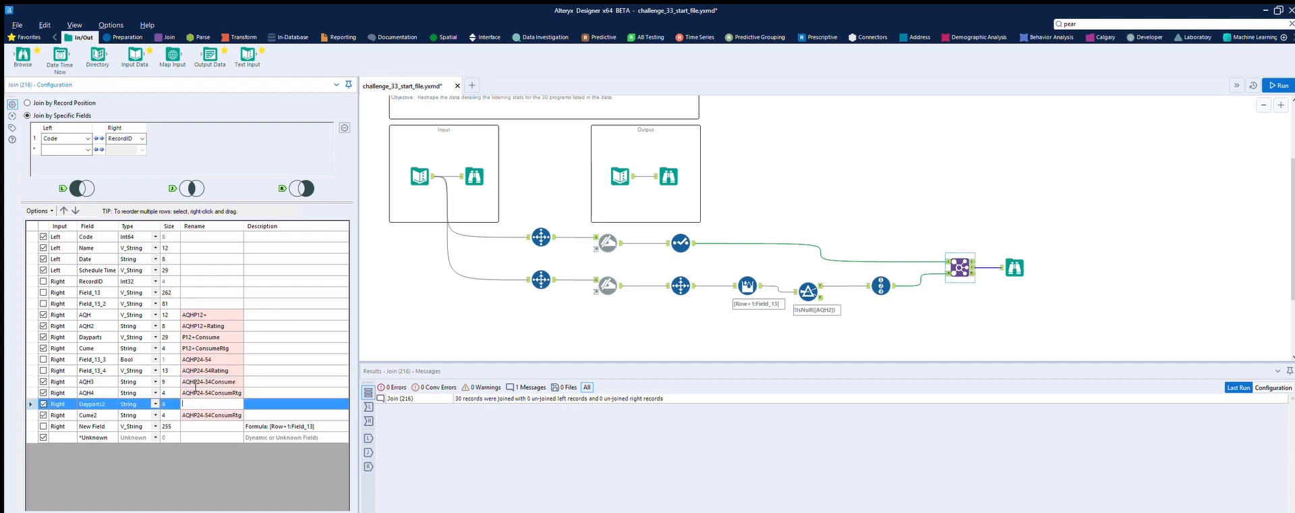
key("ctrl+v")
Replace the Join's new names for AQH3 with AQHP24-54 and for AQH4 with AQHP24-54Rating.
left_click_drag(230, 371, 186, 365)
key("ctrl+c")
key("ctrl+v")
left_click_drag(242, 393, 228, 367)
key("ctrl+c")
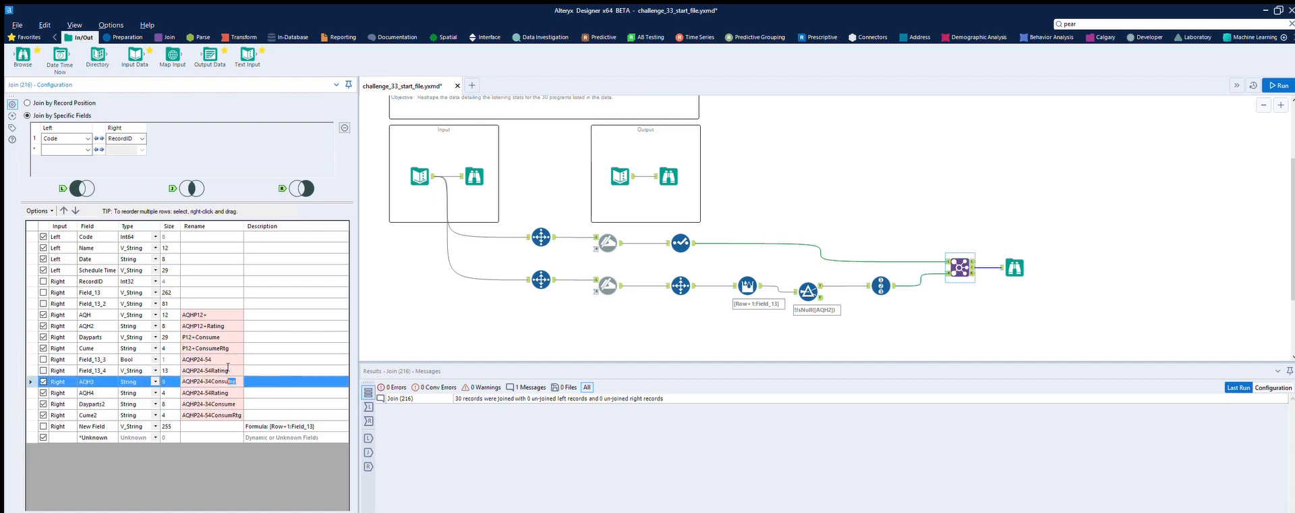
left_click_drag(228, 367, 184, 371)
key("ctrl+v")
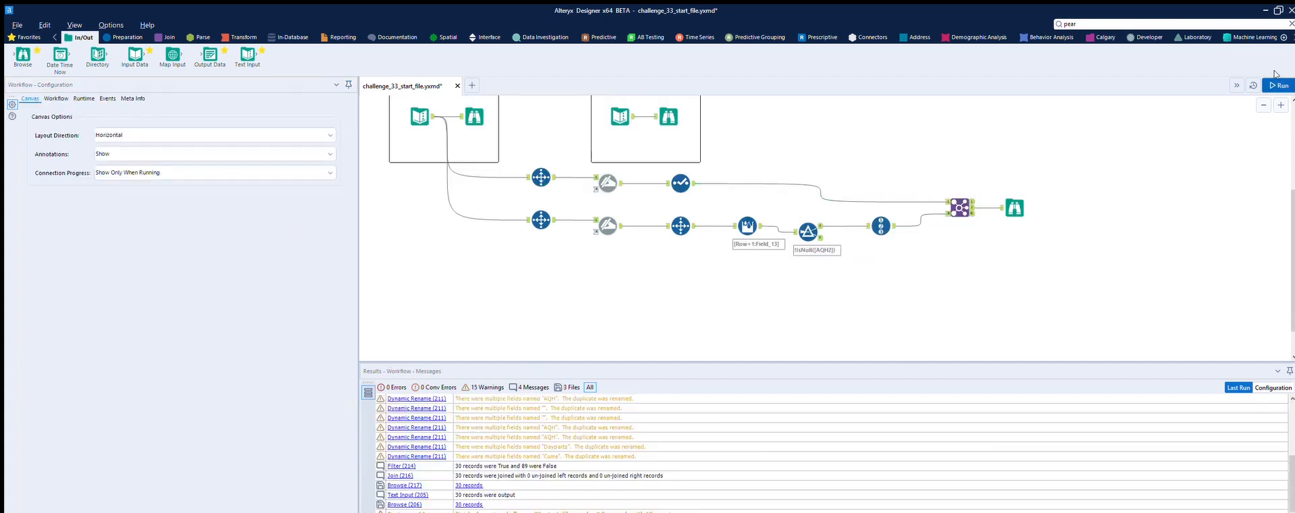
Compare the joined output's columns and values with the expected output.
left_click(1014, 207)
left_click(673, 105)
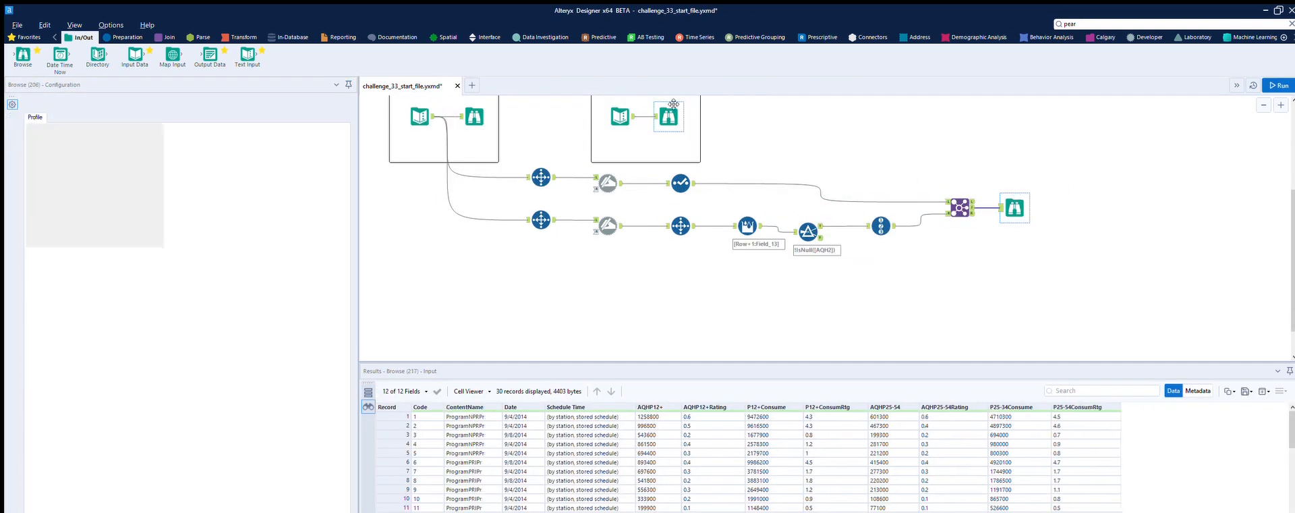
scroll(673, 106, "up", 1)
left_click(544, 121)
left_click(1014, 287)
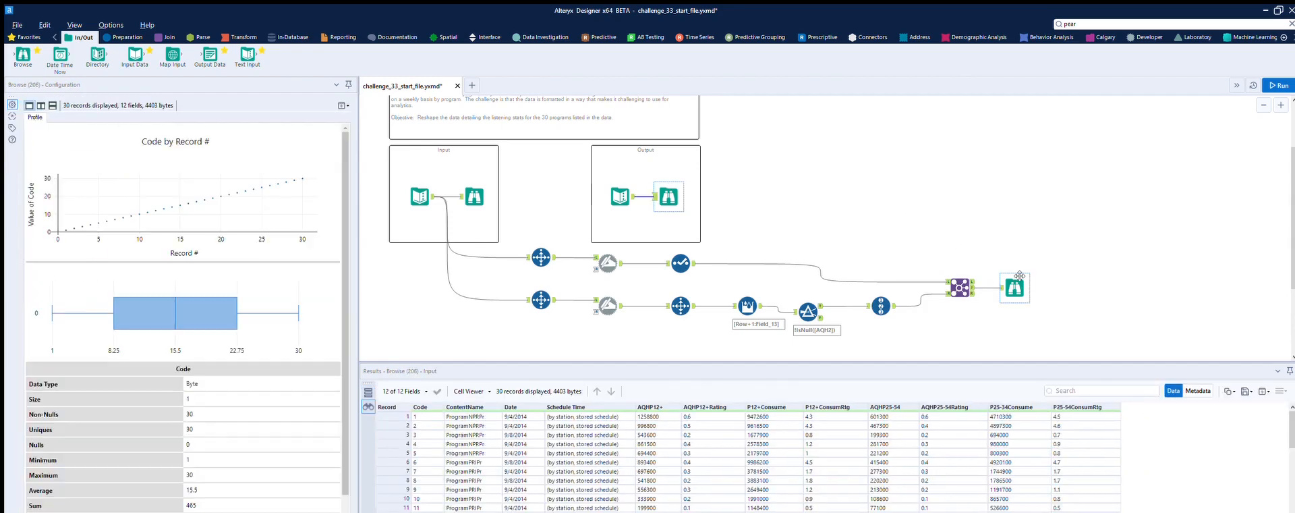
Add a Formula tool after the program list's Select tool that sets Name to Left([Name], 5)+'Program'+[Code].
left_click(124, 37)
left_click_drag(172, 56, 748, 256)
left_click(668, 197)
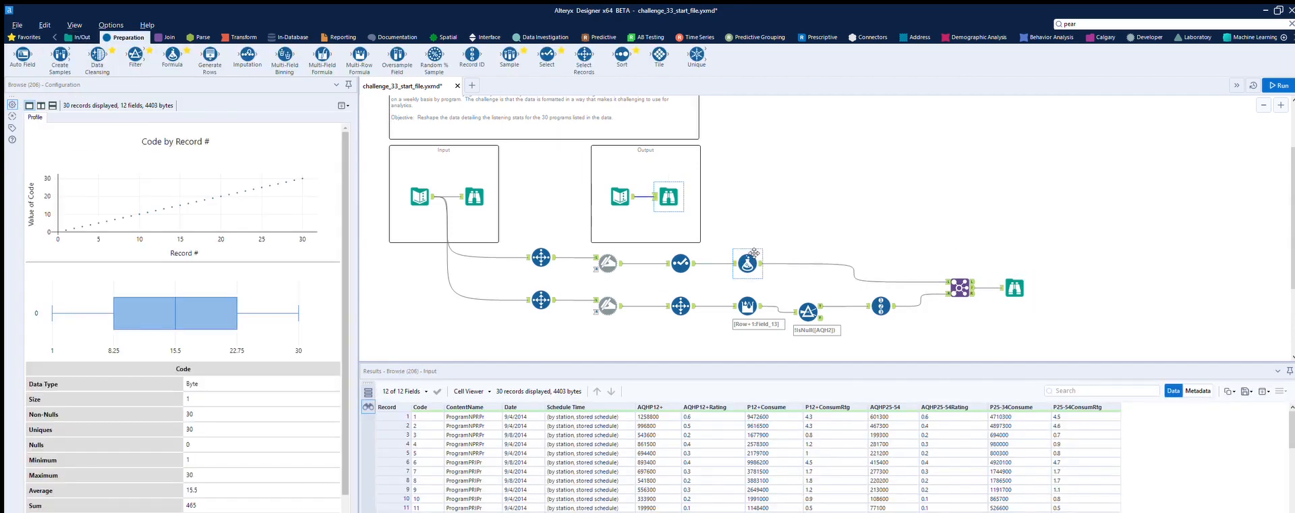
left_click(753, 253)
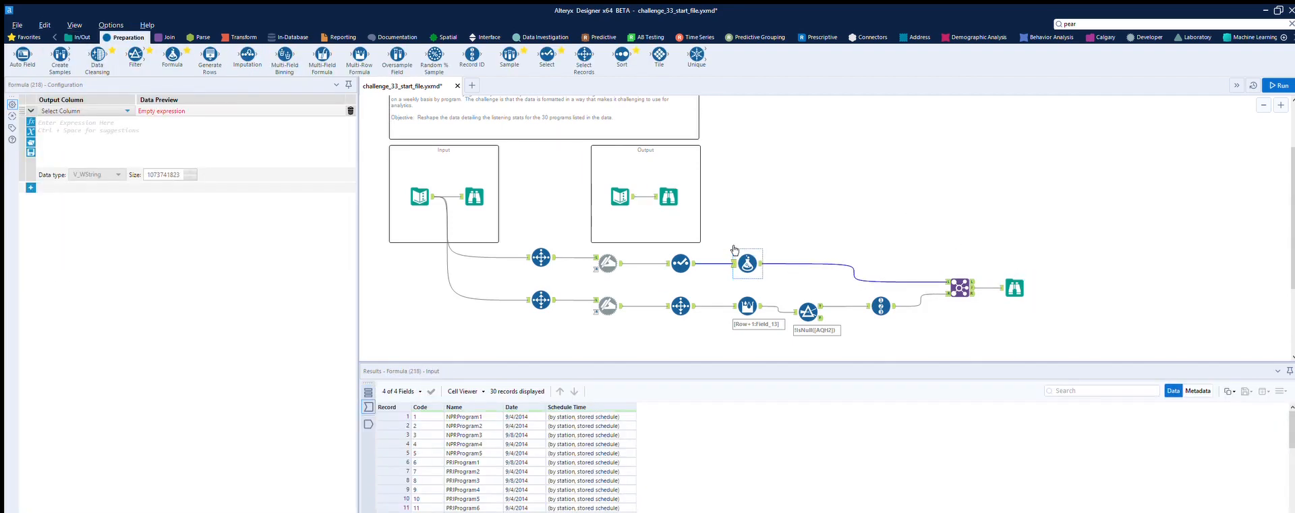
left_click(31, 121)
scroll(70, 166, "down", 5)
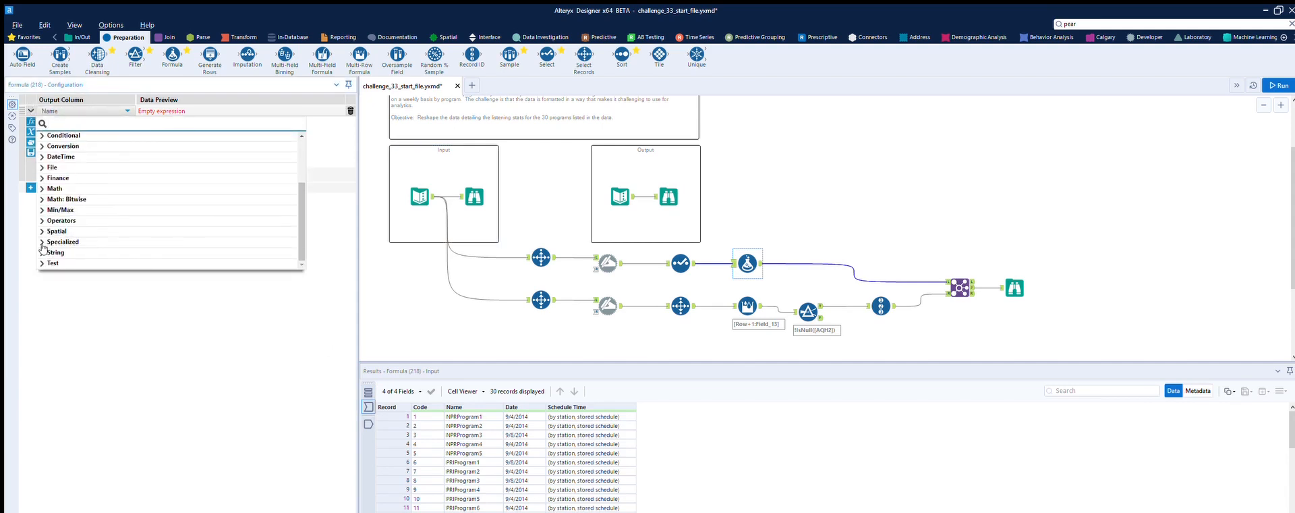
left_click(42, 251)
left_click(74, 209)
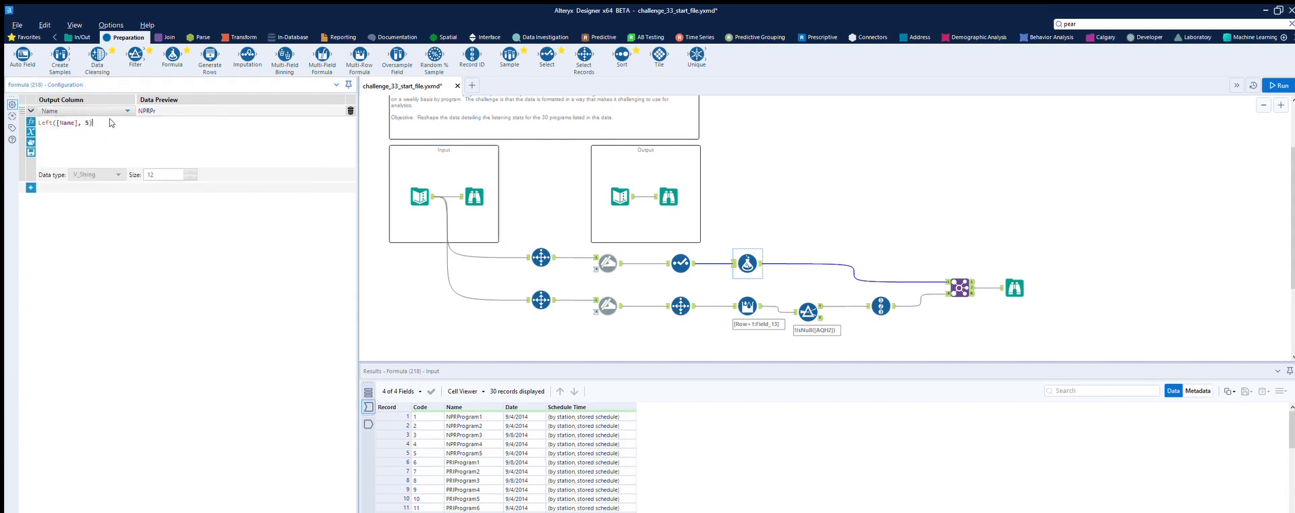
type("+'Program'+[Code]")
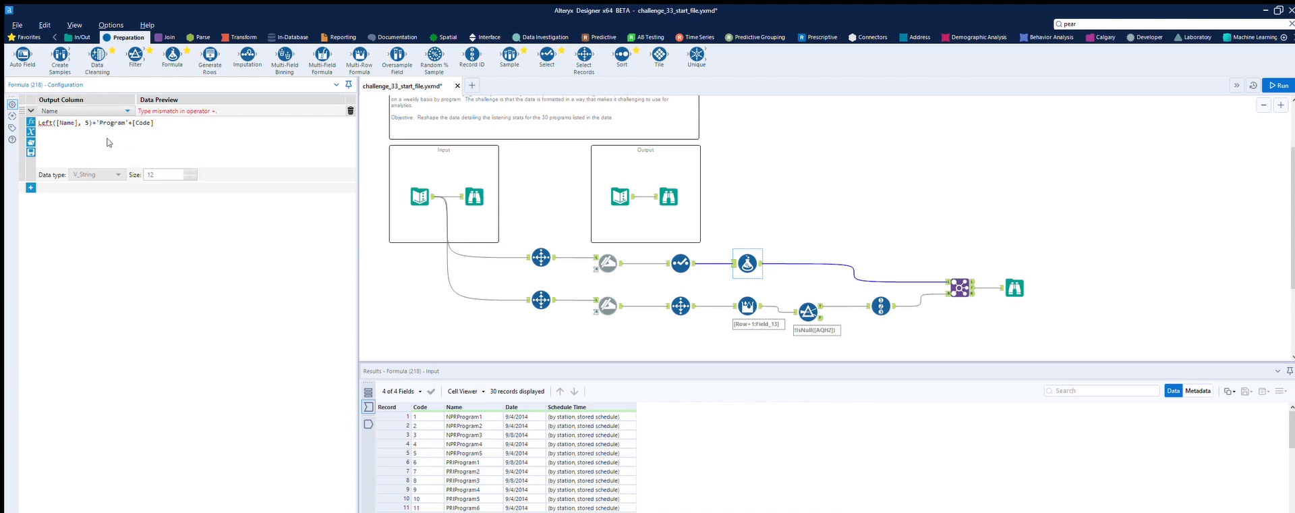
Change the Code field to a string type in the Select tool before the Formula tool.
left_click(681, 263)
left_click(122, 139)
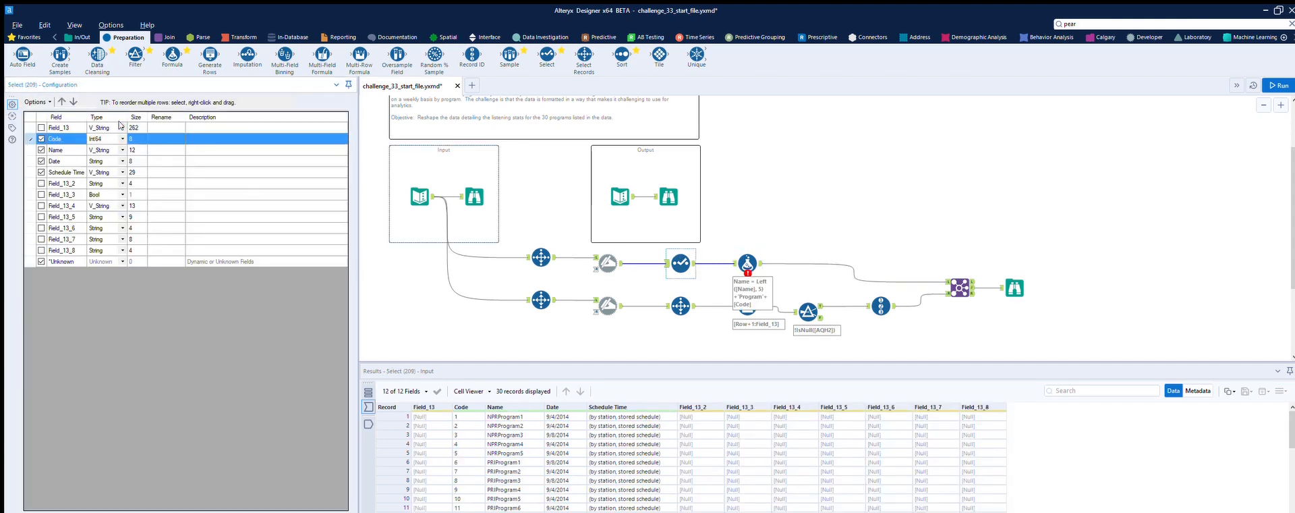
left_click(103, 188)
Add a Select tool after the Formula tool that converts Code to Double, and run the workflow.
left_click_drag(547, 56, 808, 263)
left_click(122, 128)
left_click(108, 165)
left_click(847, 182)
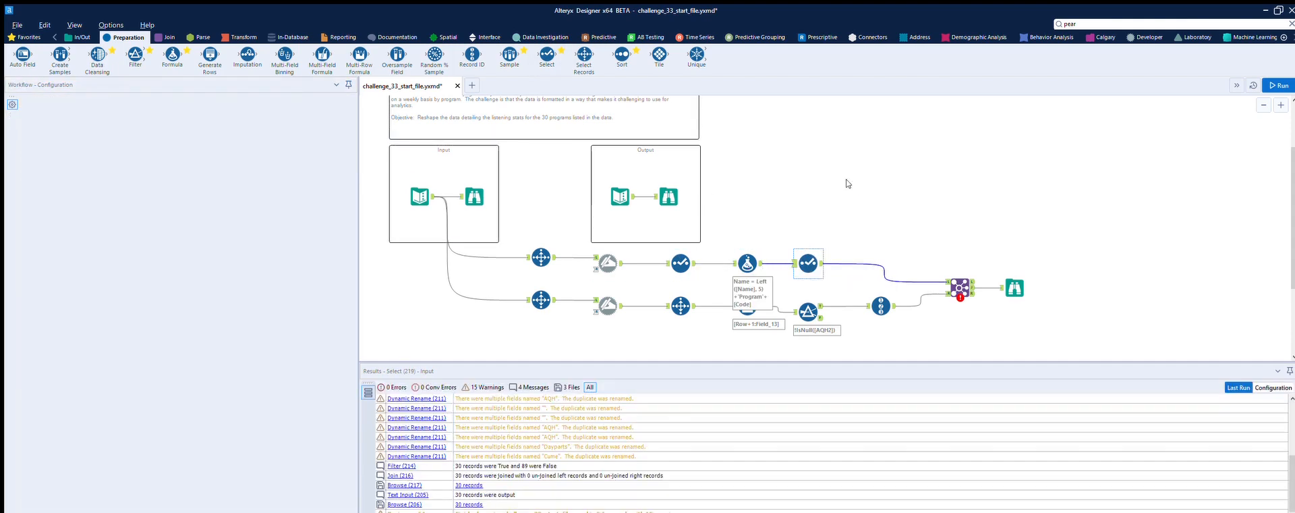
key("ctrl+r")
Rename the Name field as ContentName in the new Select tool, run the workflow and review the joined output.
left_click(808, 263)
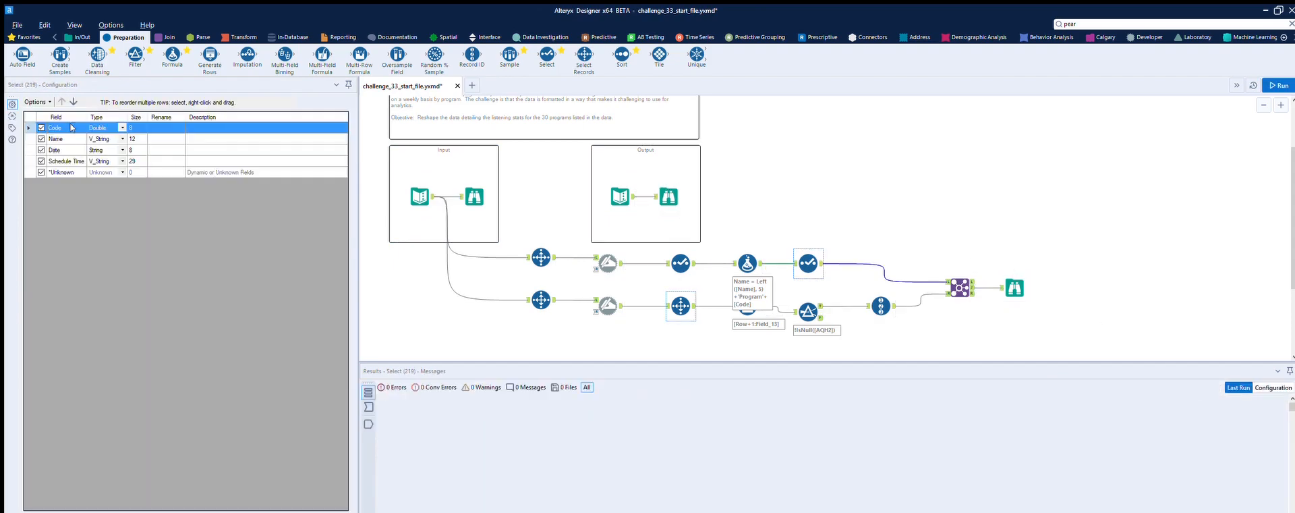
left_click(166, 139)
type("ContentName")
key("ctrl+r")
left_click(1014, 288)
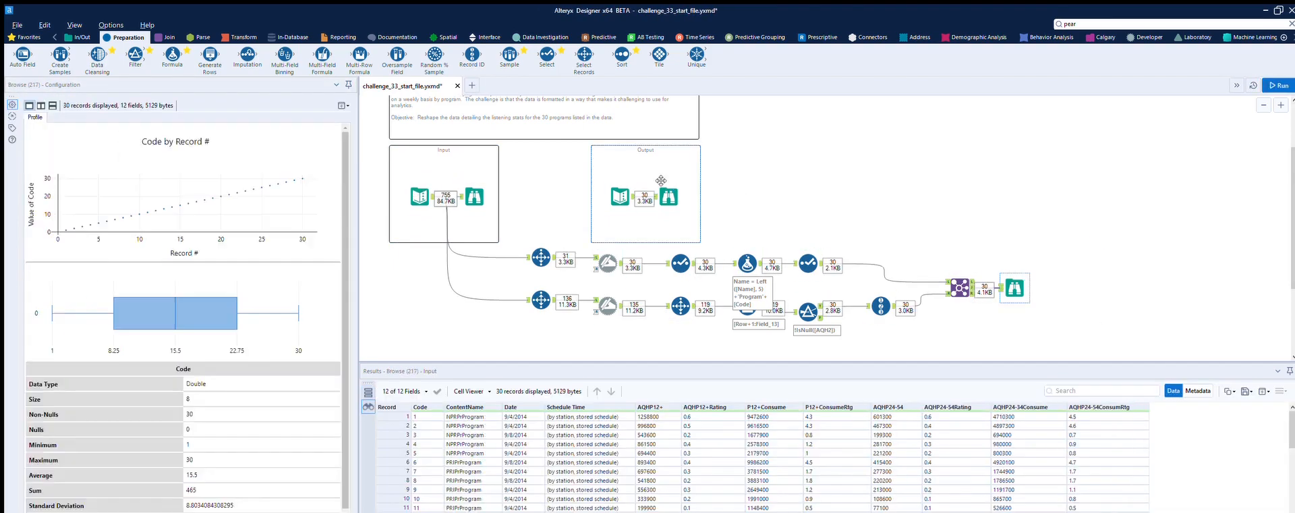
Reorder the Name expression in the Formula tool to 'Program'+Left([Name], 5)+[Code] and run the workflow.
left_click(747, 263)
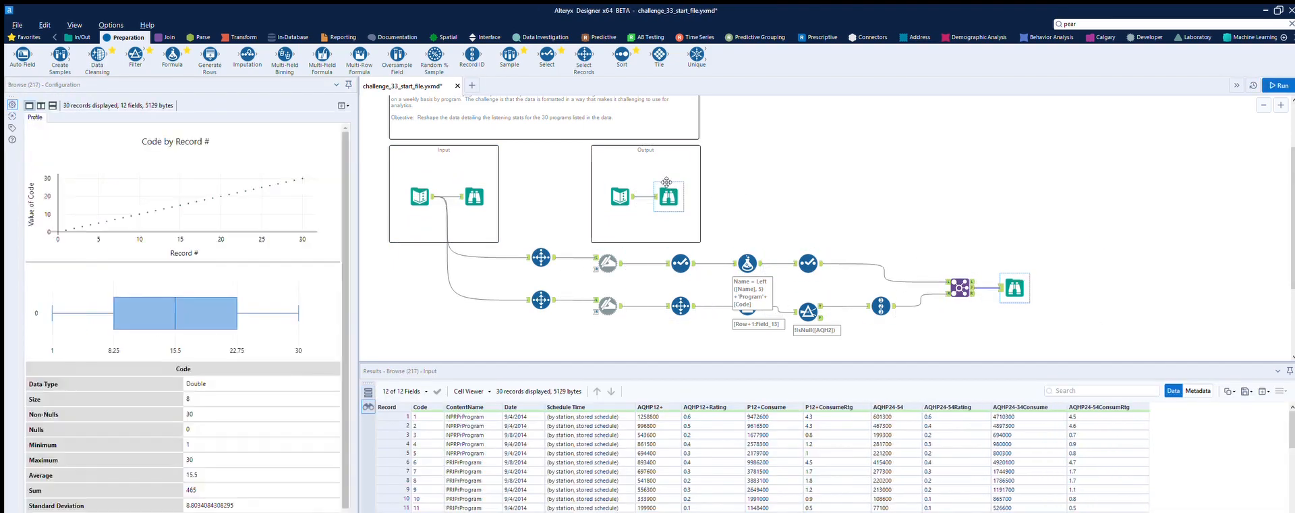
left_click_drag(132, 122, 96, 122)
key("ctrl+x")
key("Home")
key("ctrl+v")
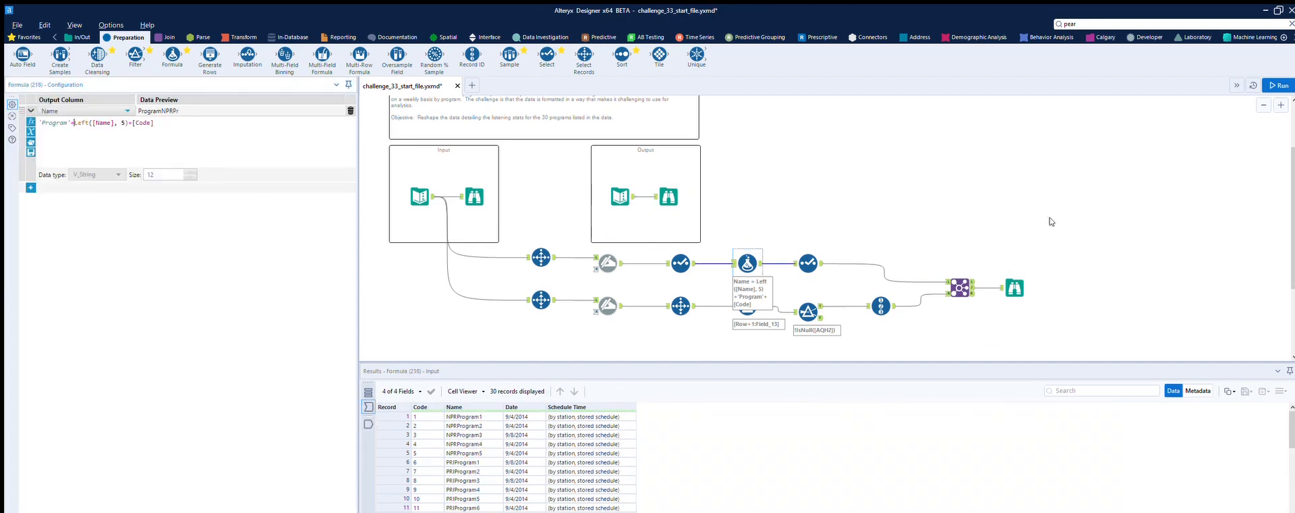
left_click(1049, 221)
key("ctrl+r")
left_click(1019, 274)
left_click(1081, 196)
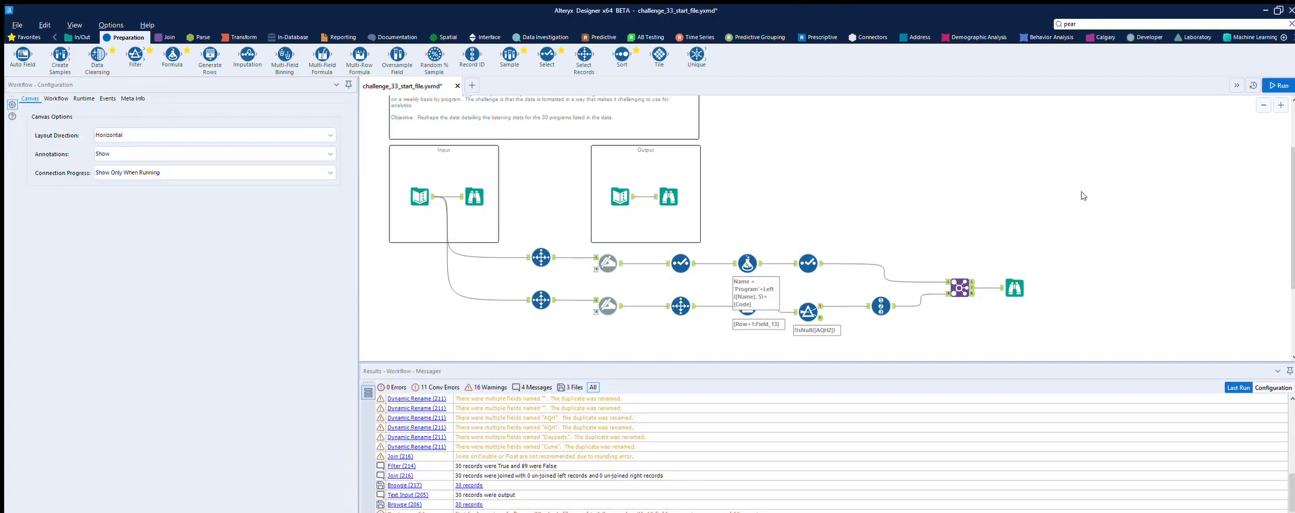
Compare the joined result's records and field names with the expected output, switching between their two Browse tools.
left_click(1015, 286)
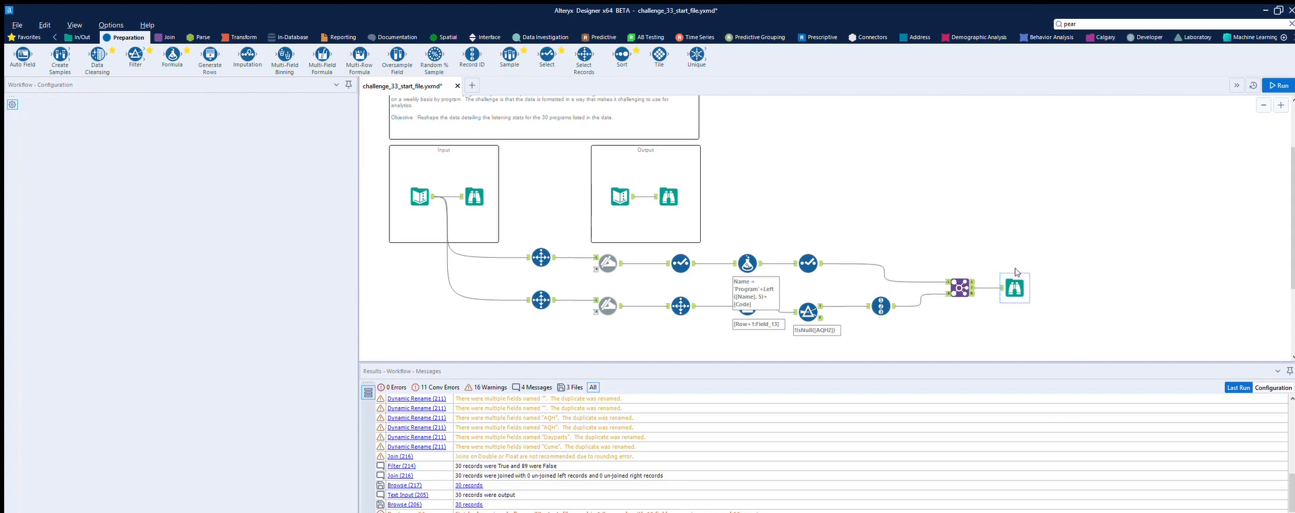
left_click(671, 189)
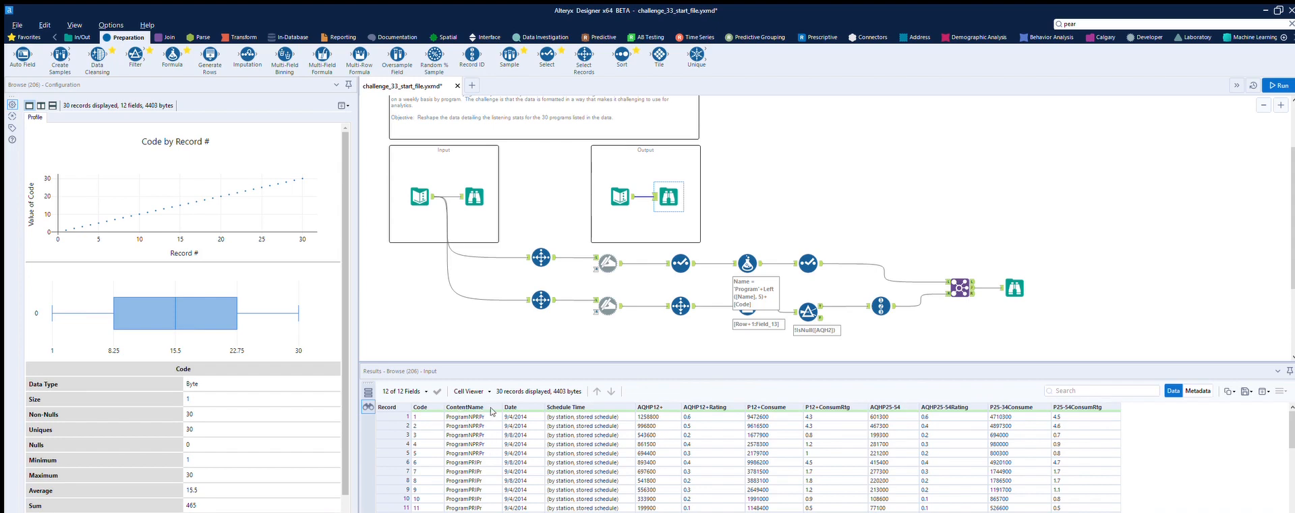
left_click(1022, 278)
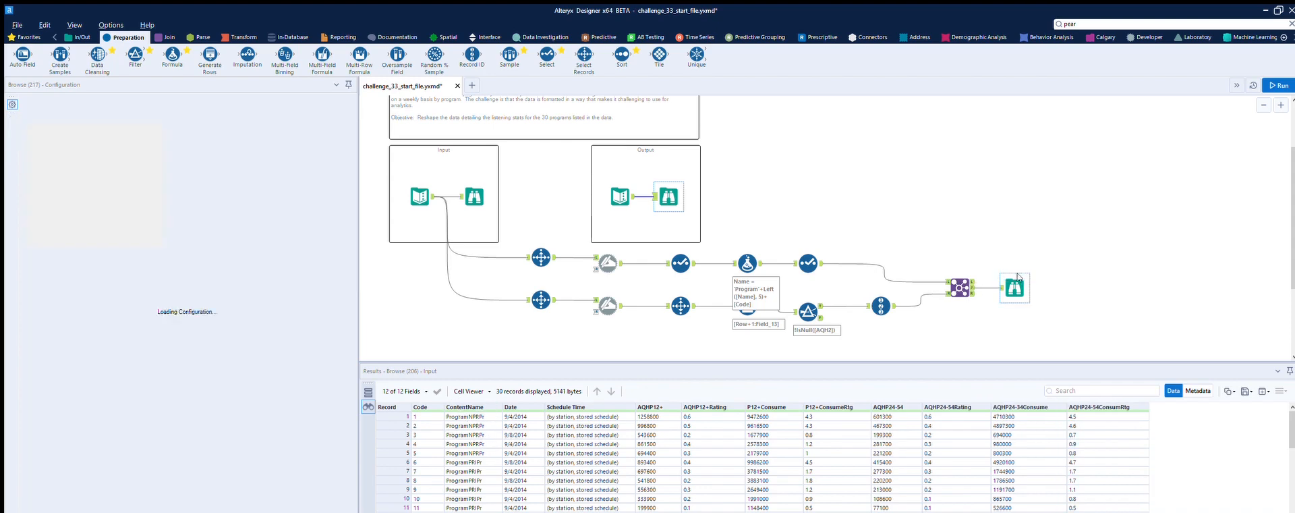
left_click(677, 188)
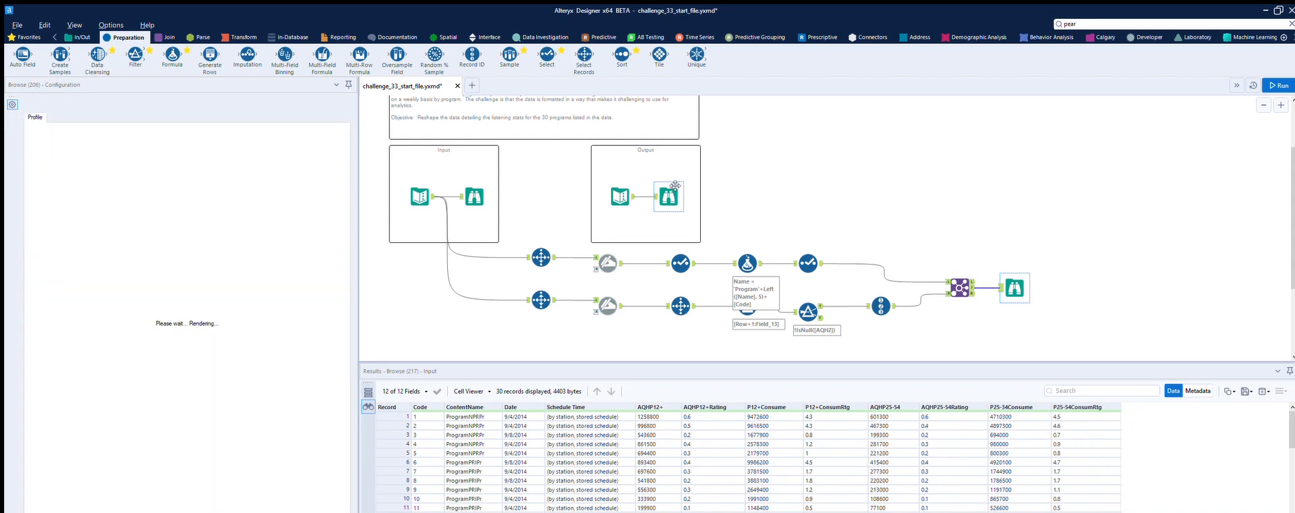
left_click(1016, 274)
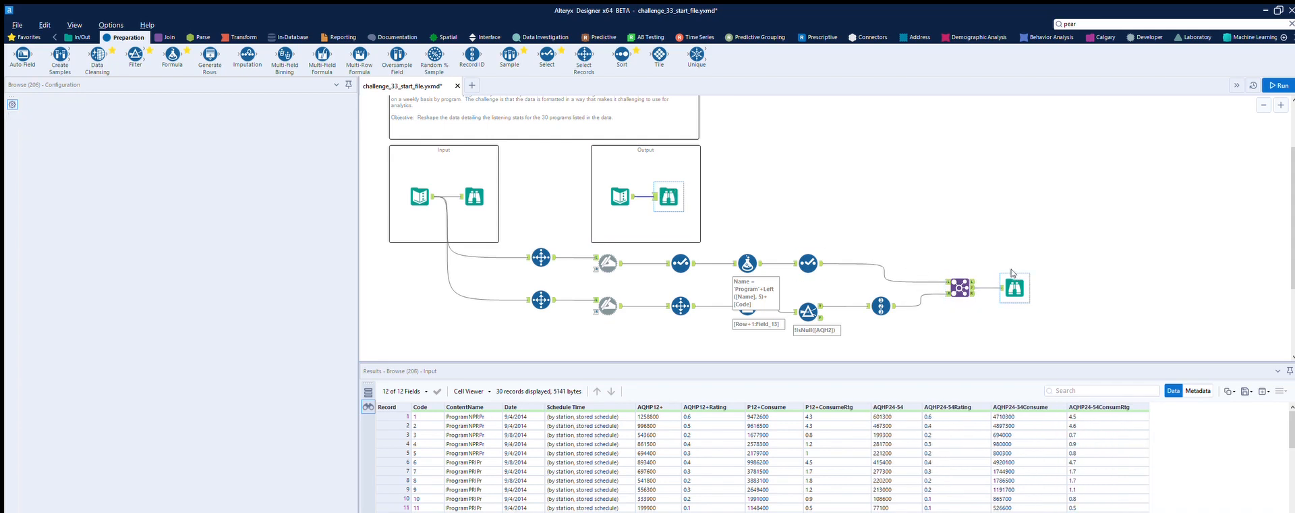
left_click(674, 183)
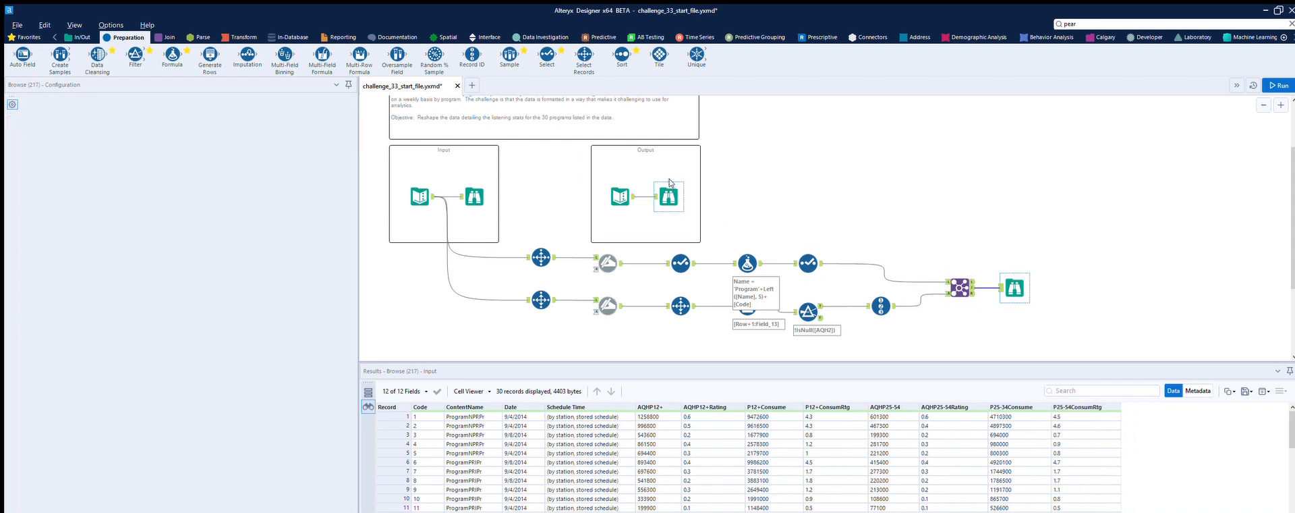
left_click(1013, 271)
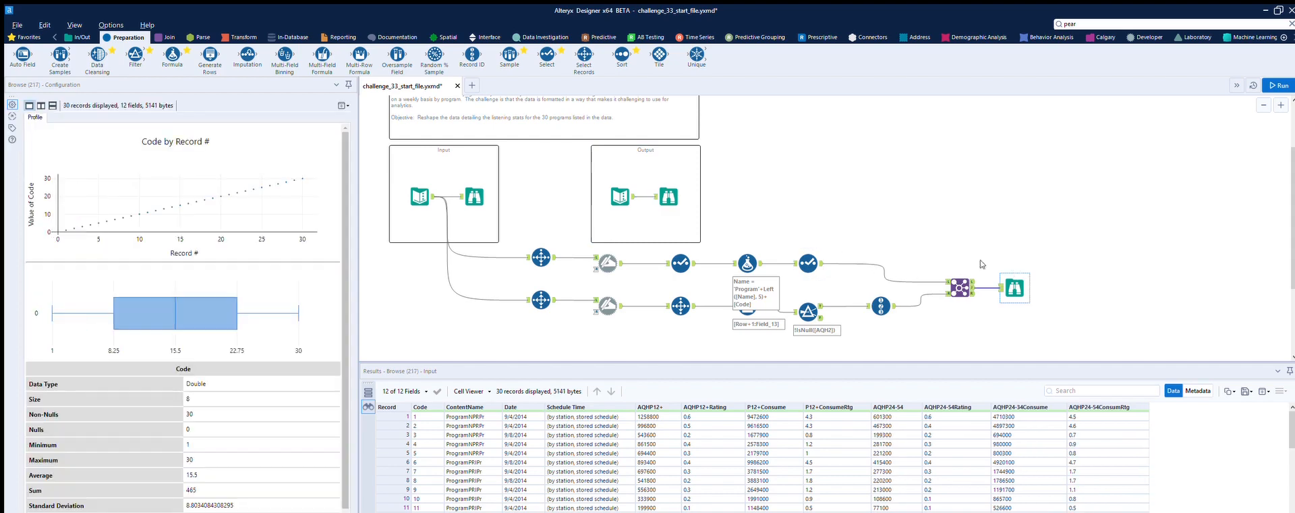
left_click(673, 185)
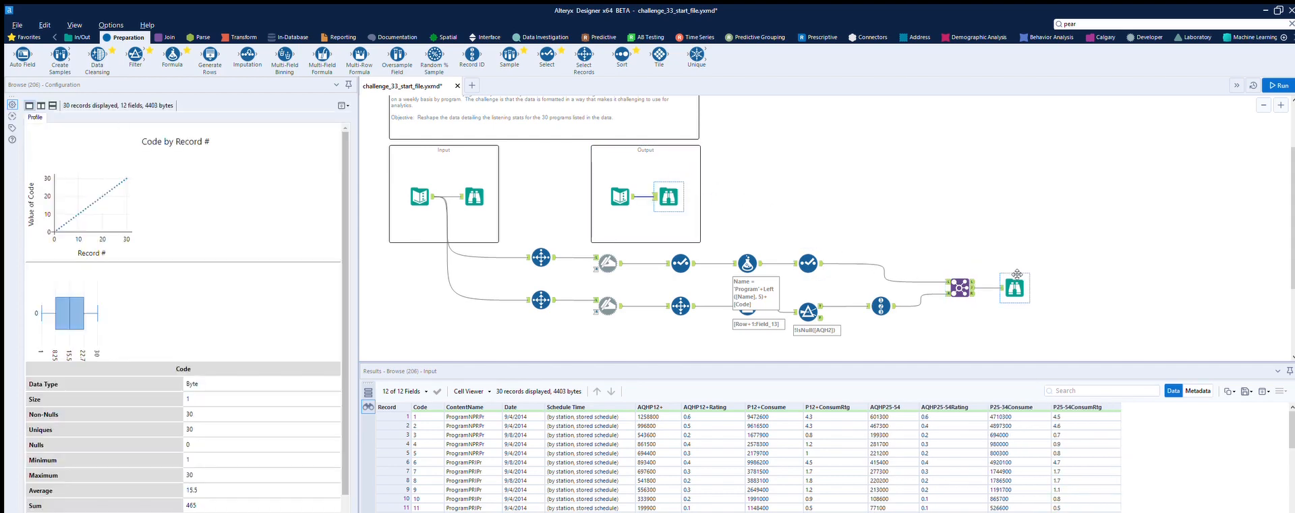
left_click(1017, 274)
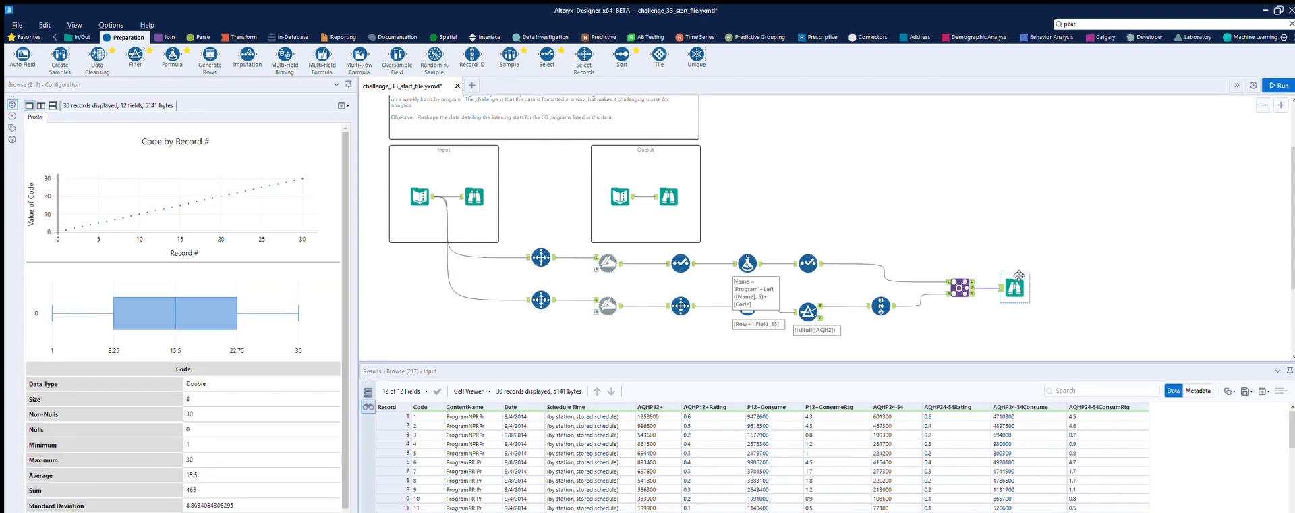